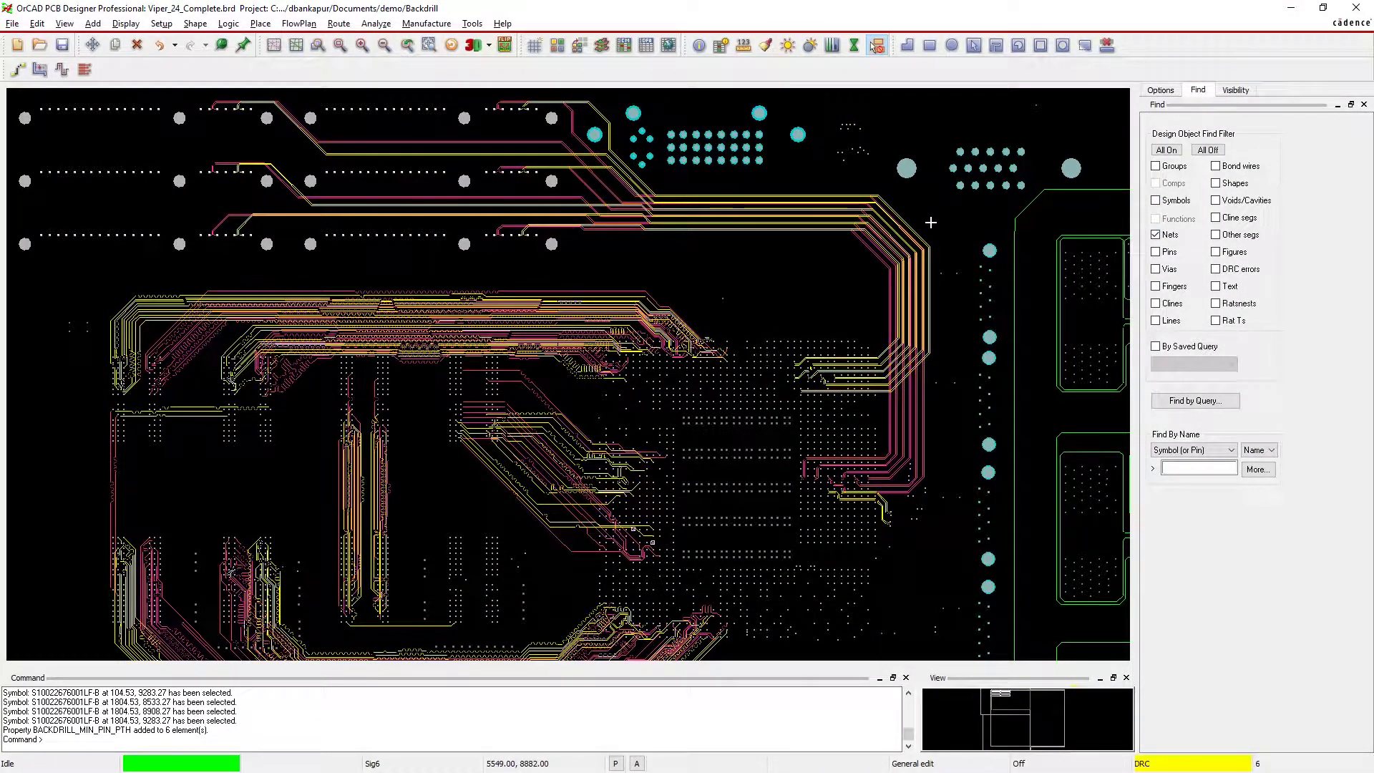
Give the selected SATA nets a Backdrill_Max_Pth_Stub property of 10
click(864, 258)
right_click(864, 257)
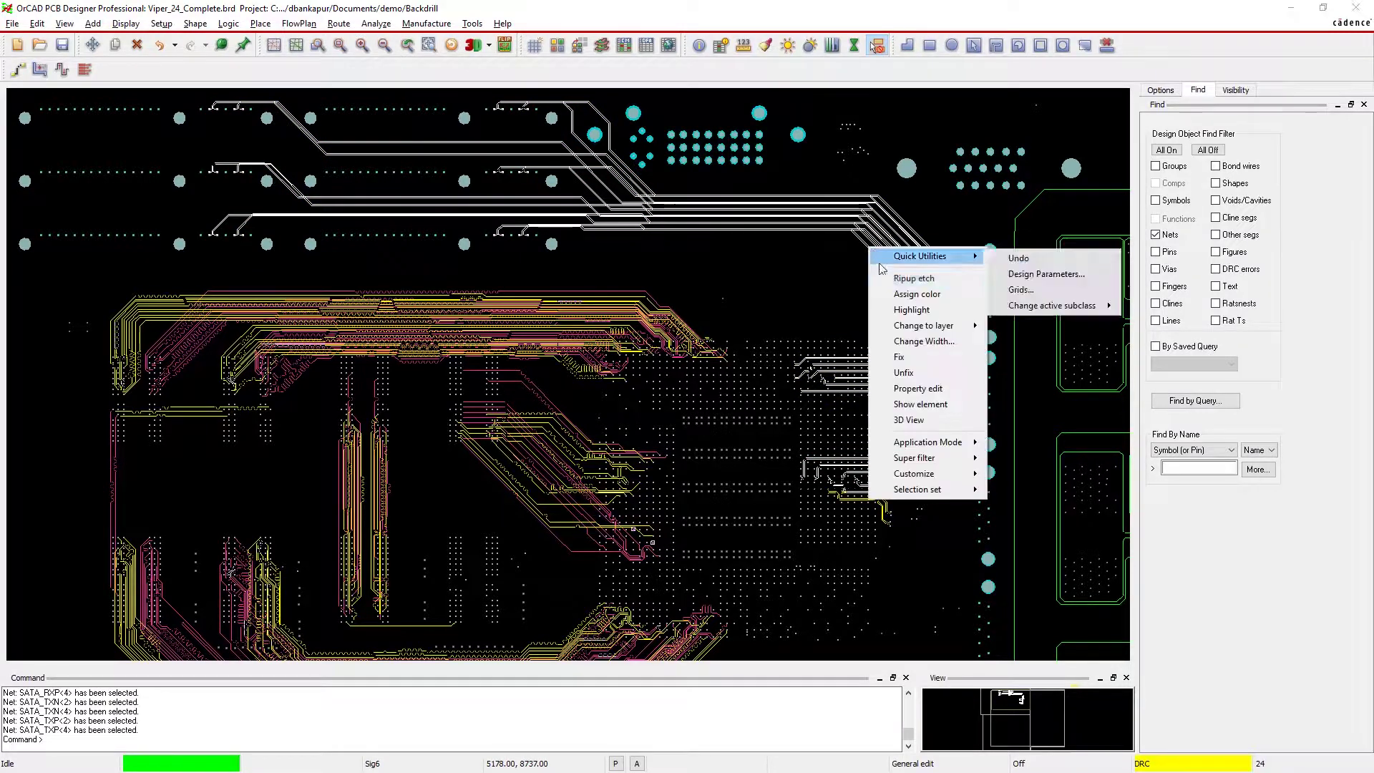
click(896, 378)
click(72, 245)
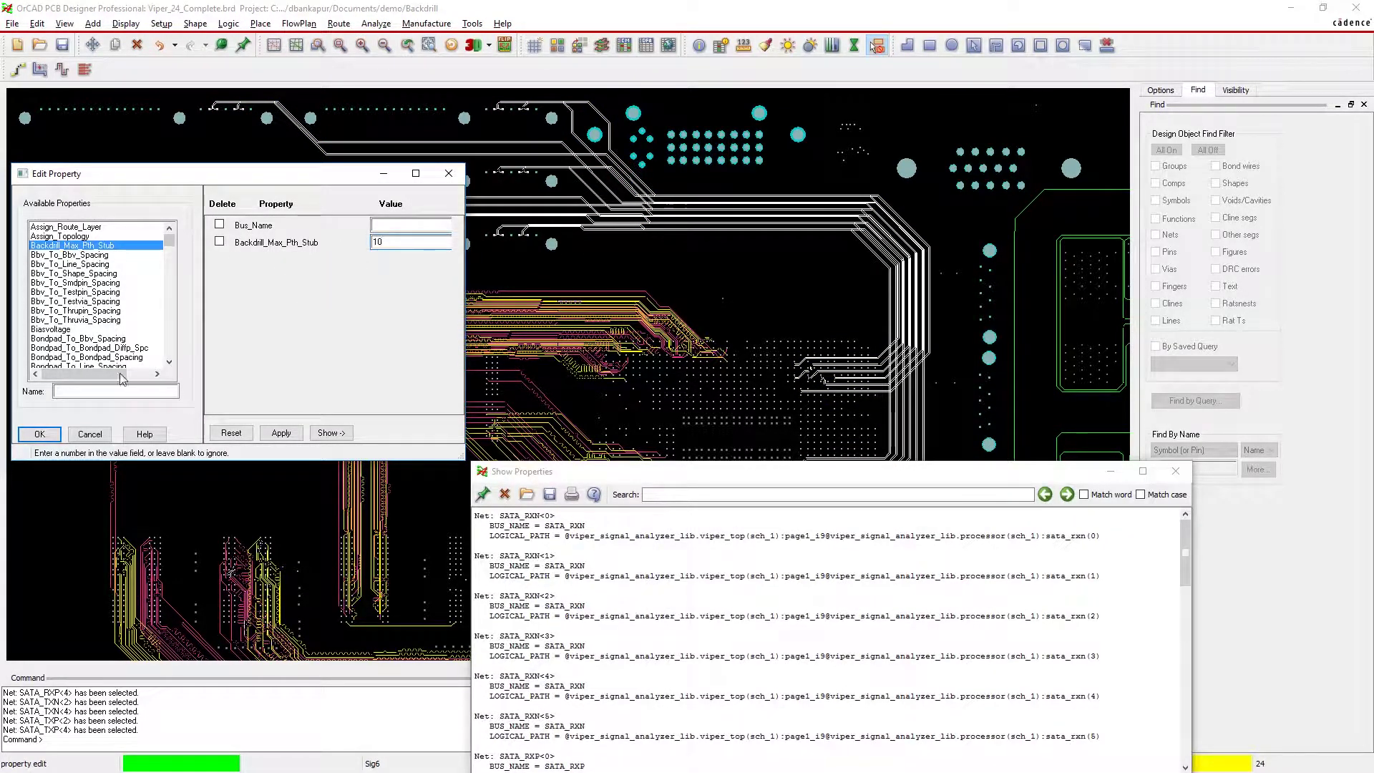
click(39, 434)
scroll(432, 170, up, 3)
scroll(433, 170, up, 3)
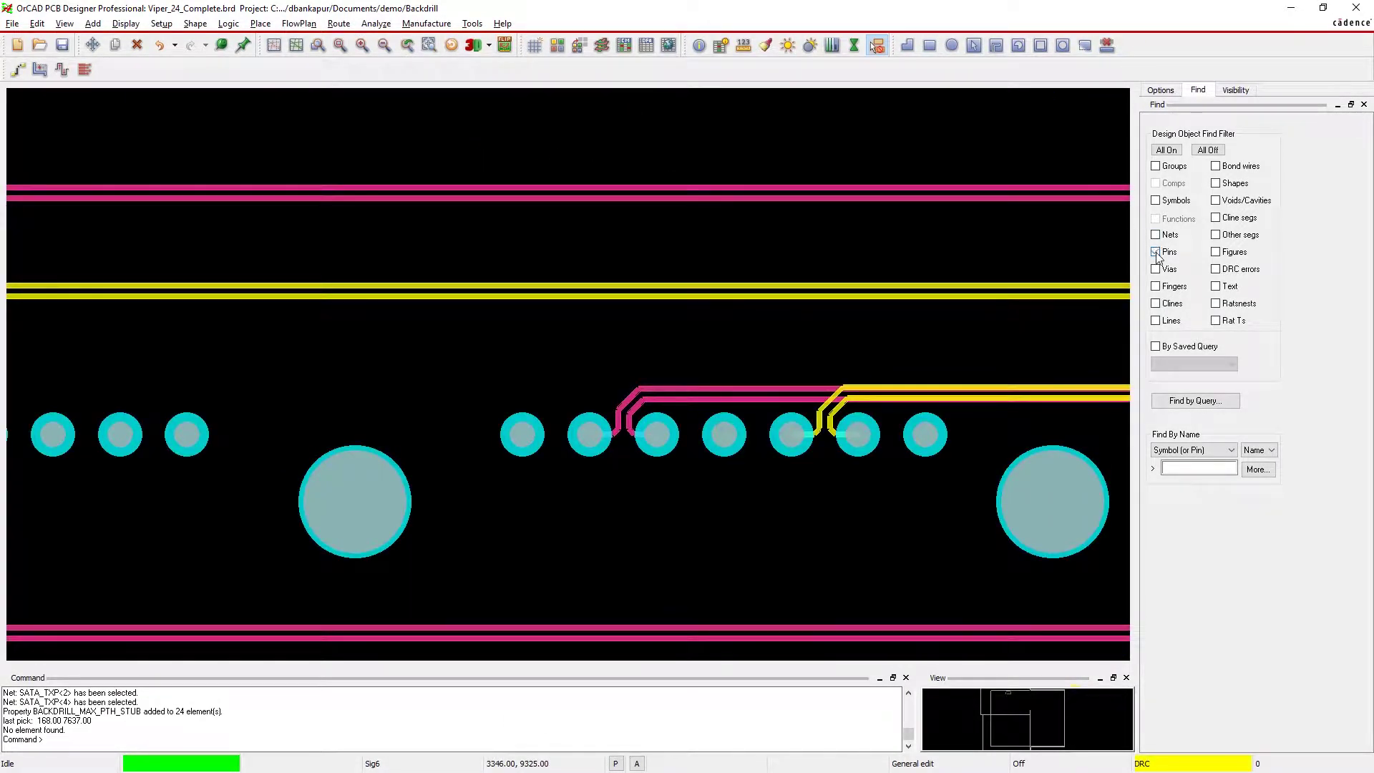
Enable Backdrill on the secondary drill of this pin's padstack C70H50T135_175_33
right_click(930, 428)
click(1005, 520)
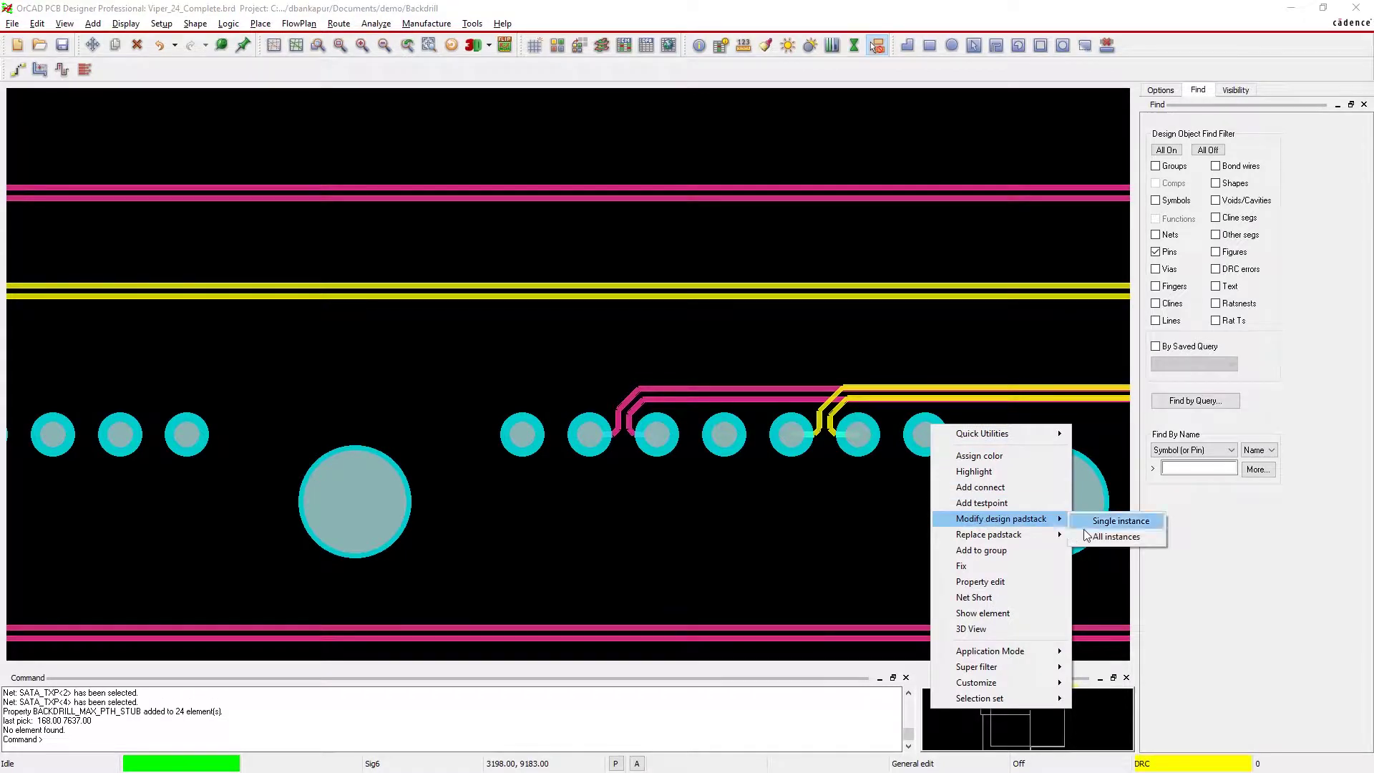
click(1116, 530)
click(336, 214)
click(259, 234)
click(512, 215)
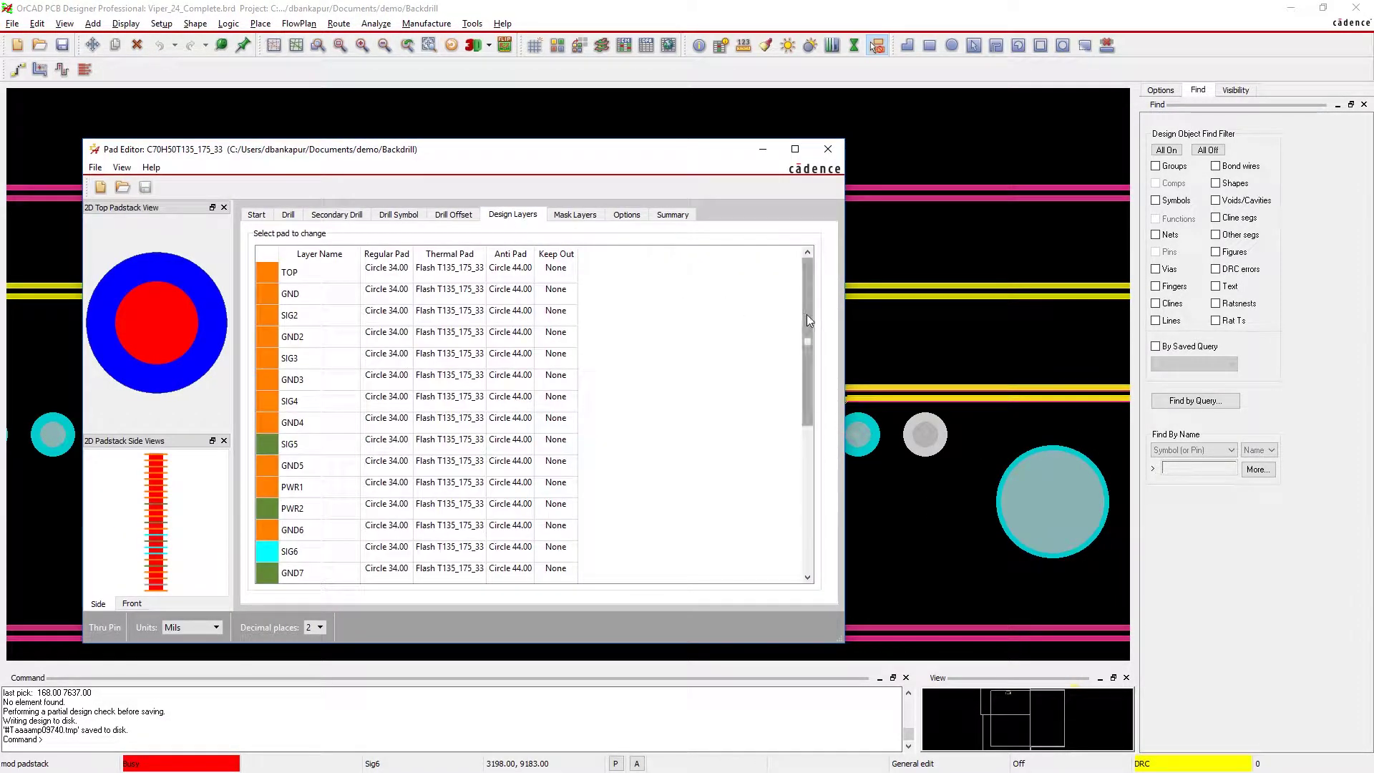
drag(807, 315, 806, 474)
click(574, 214)
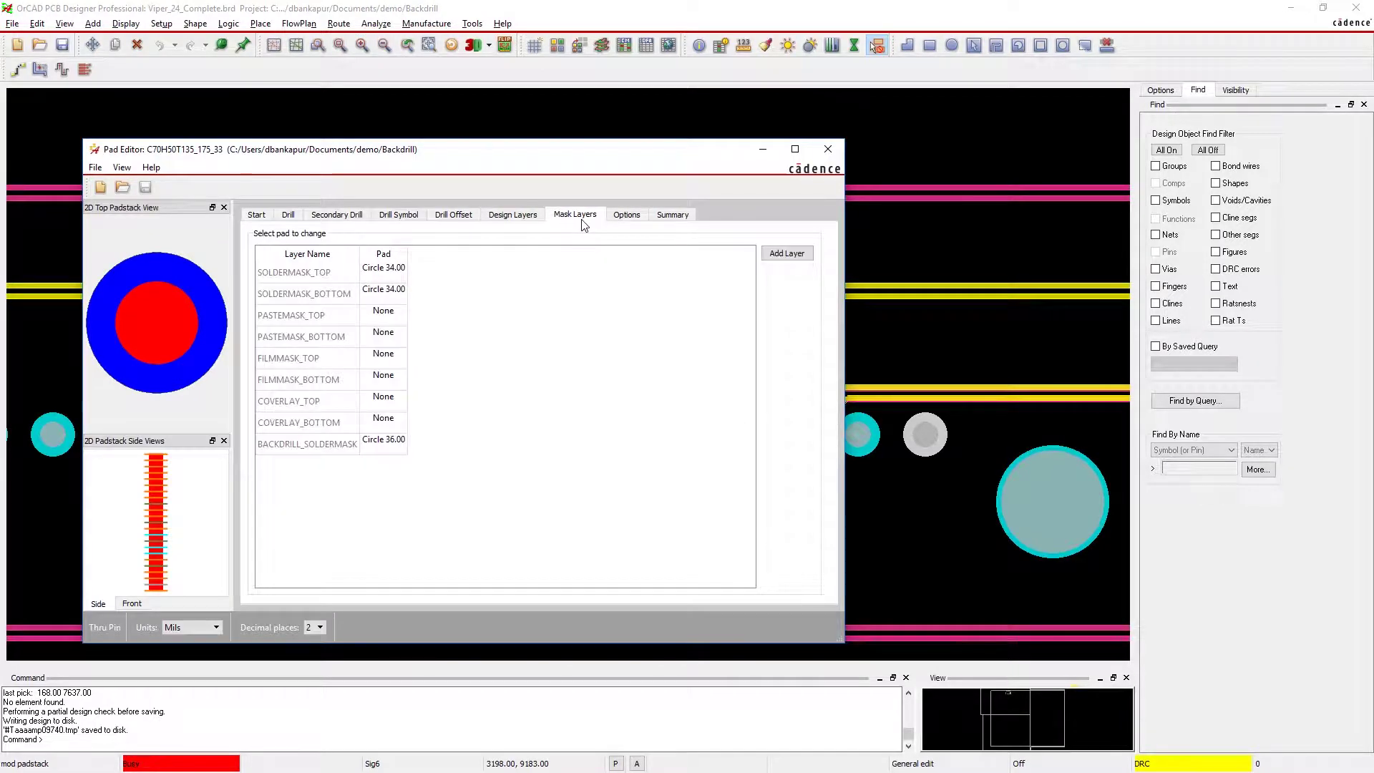
Update the modified padstack to the design and clear the pin selection
click(95, 169)
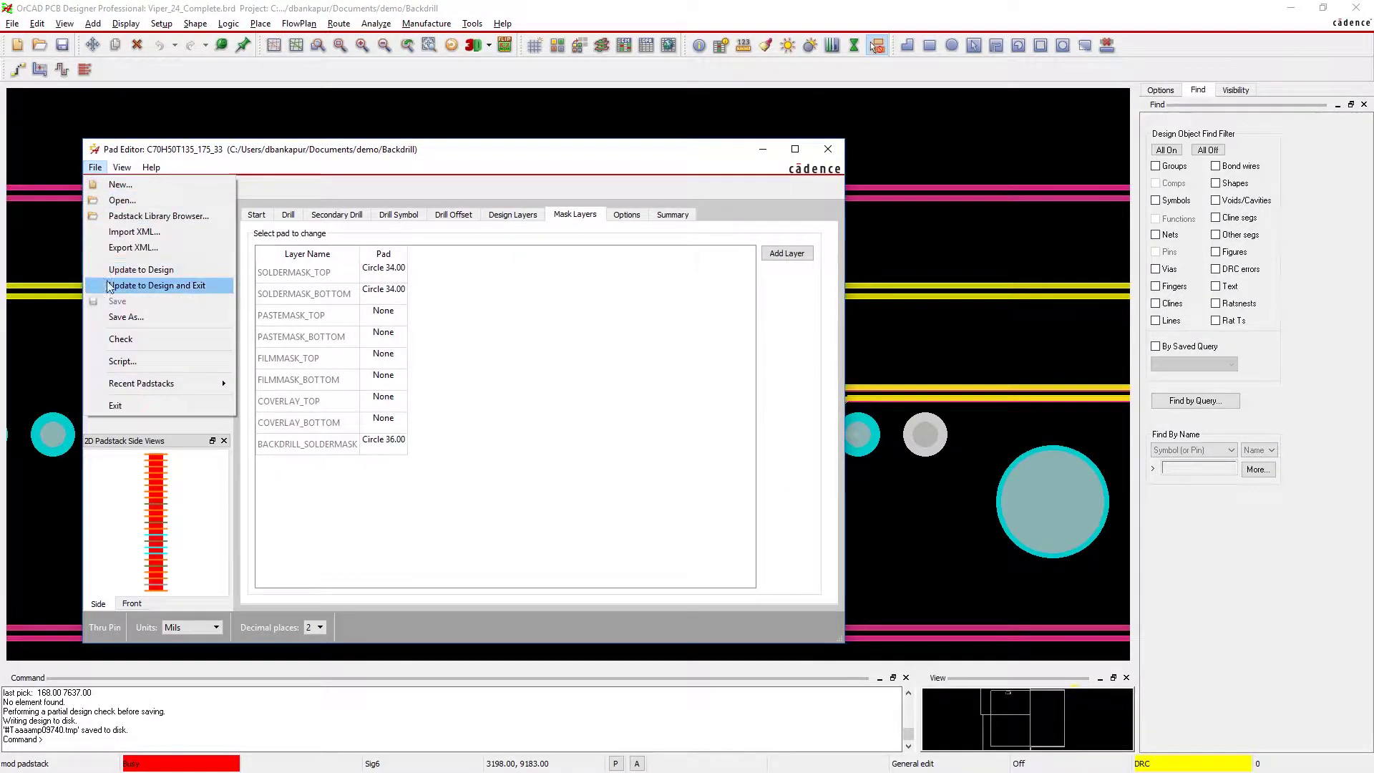
click(139, 287)
click(105, 272)
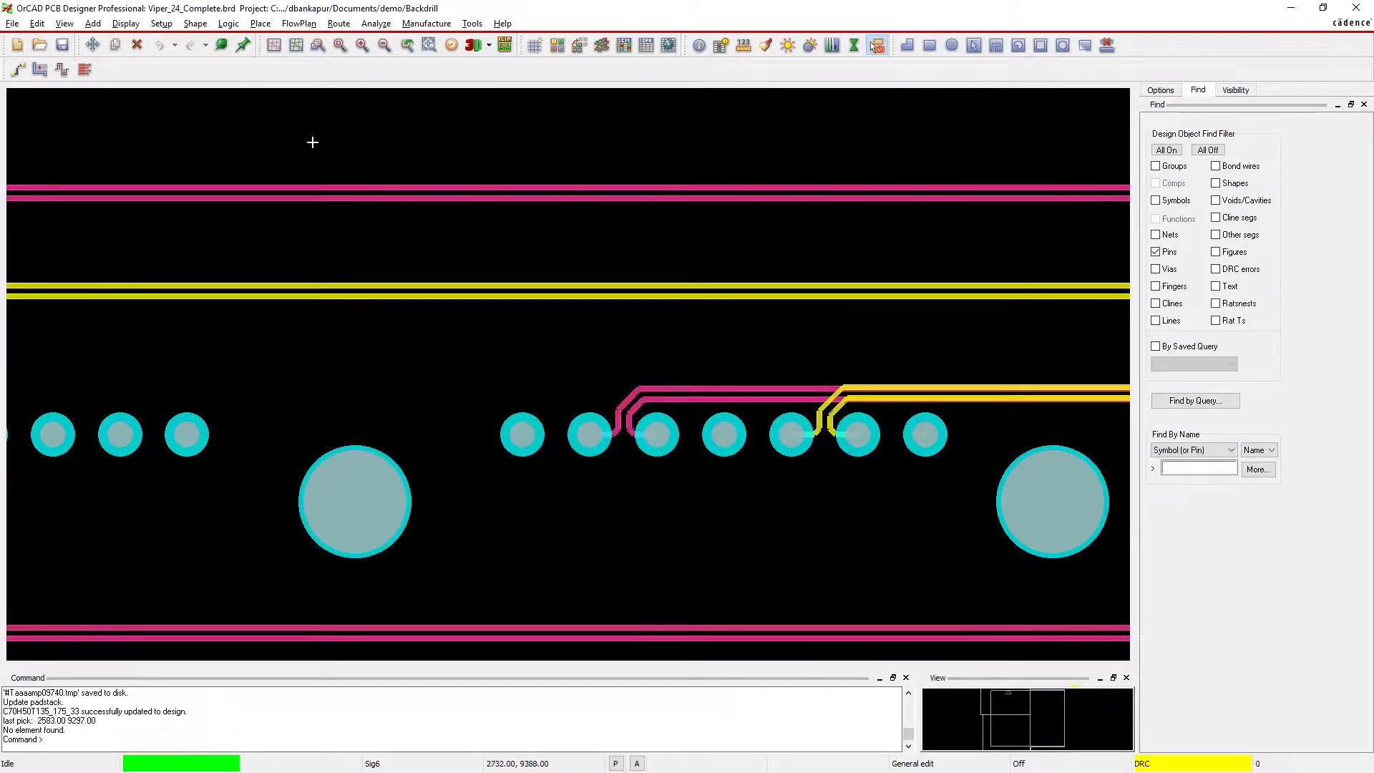
click(426, 24)
Skip deepest-layer selection and create backdrill layer pairs from the analysis
click(633, 144)
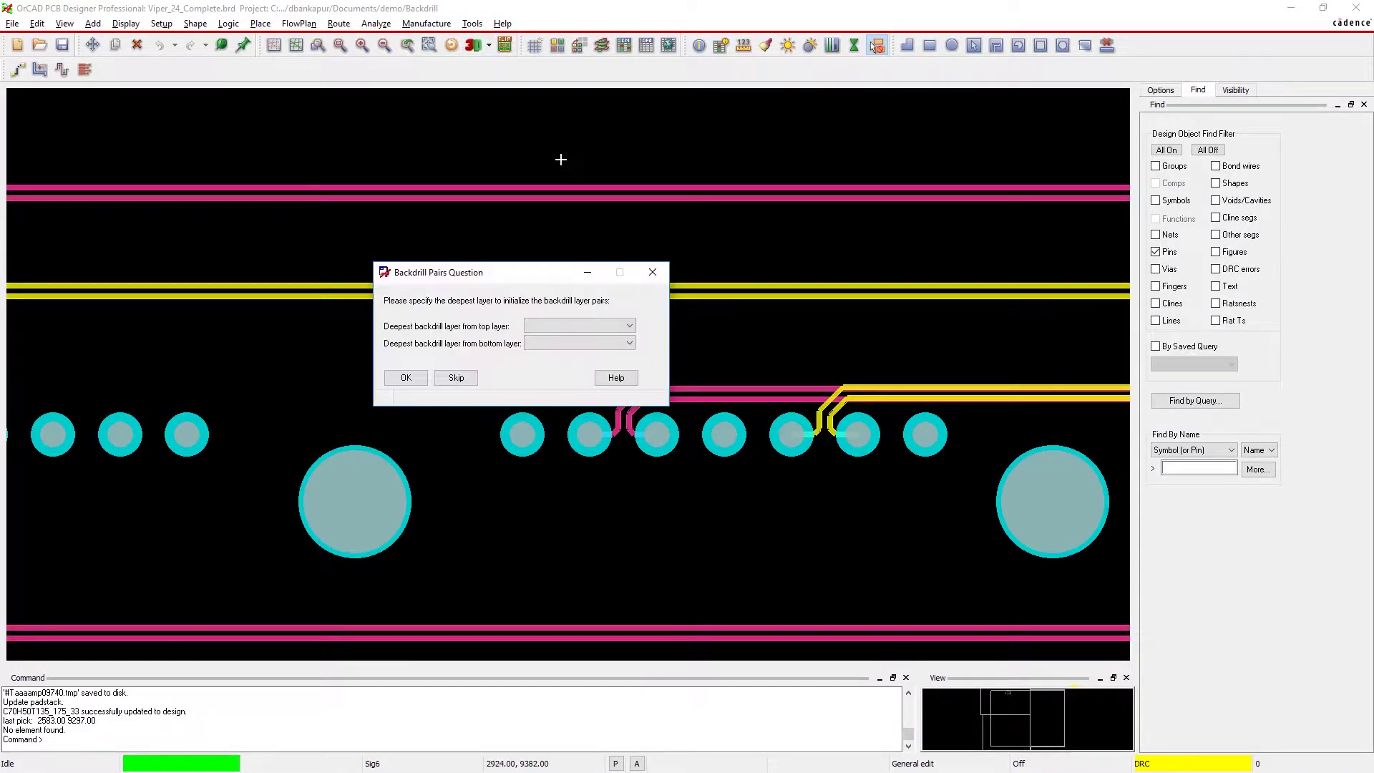
click(454, 378)
click(65, 349)
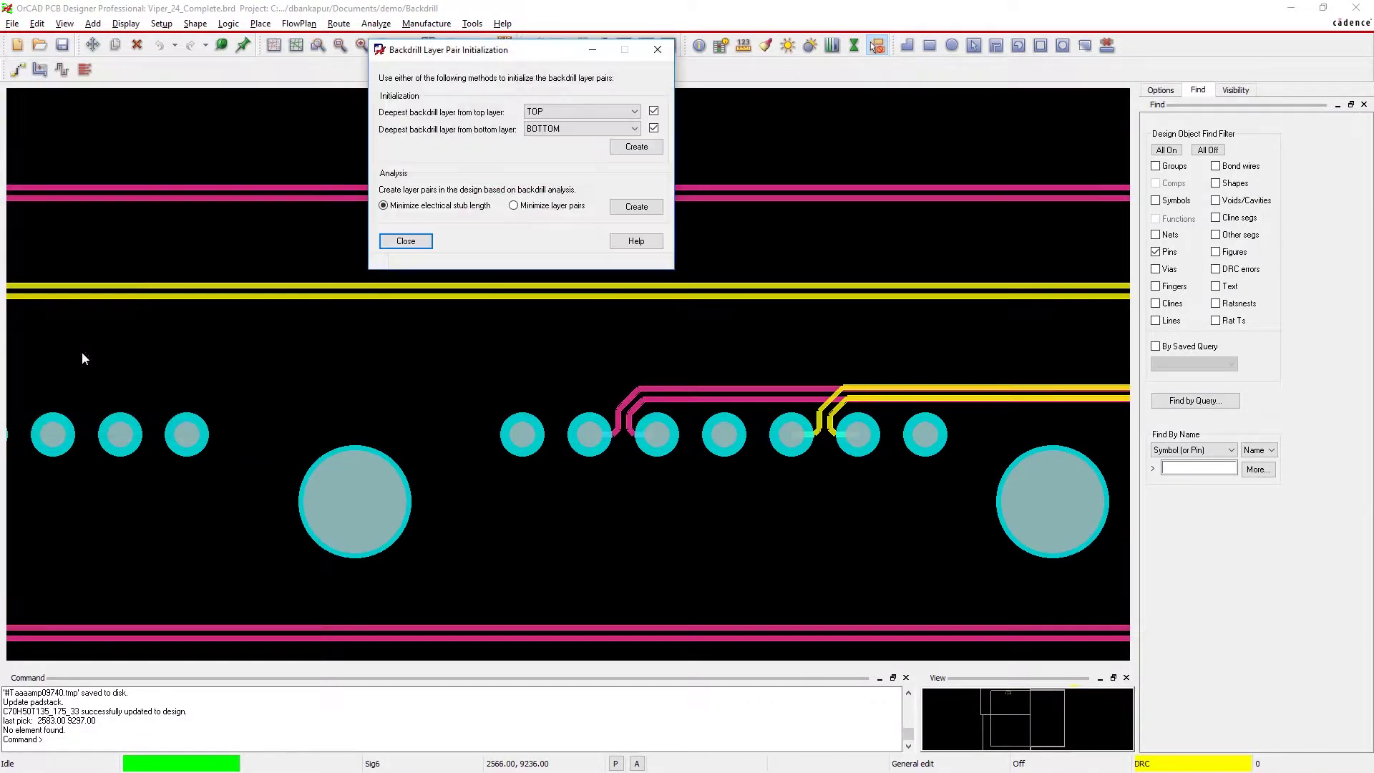
click(634, 207)
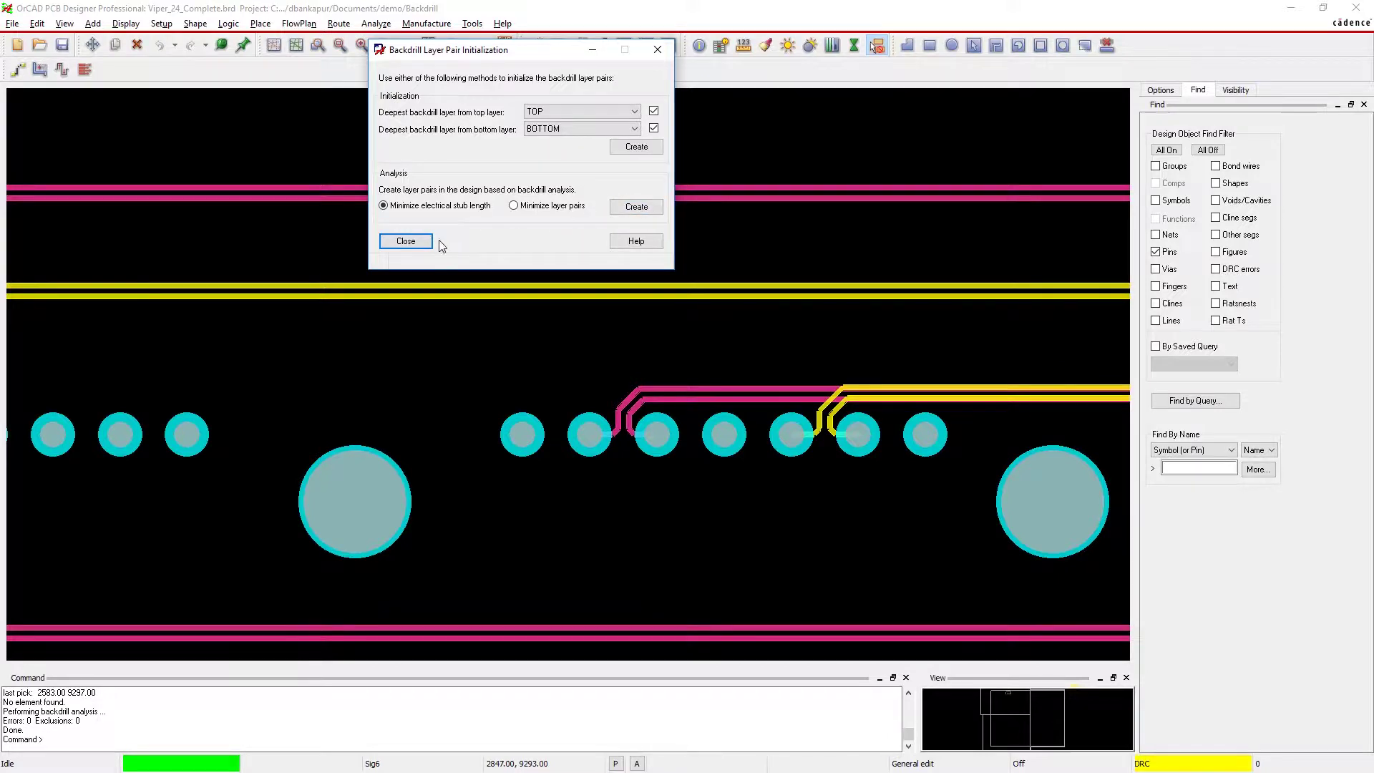
click(405, 241)
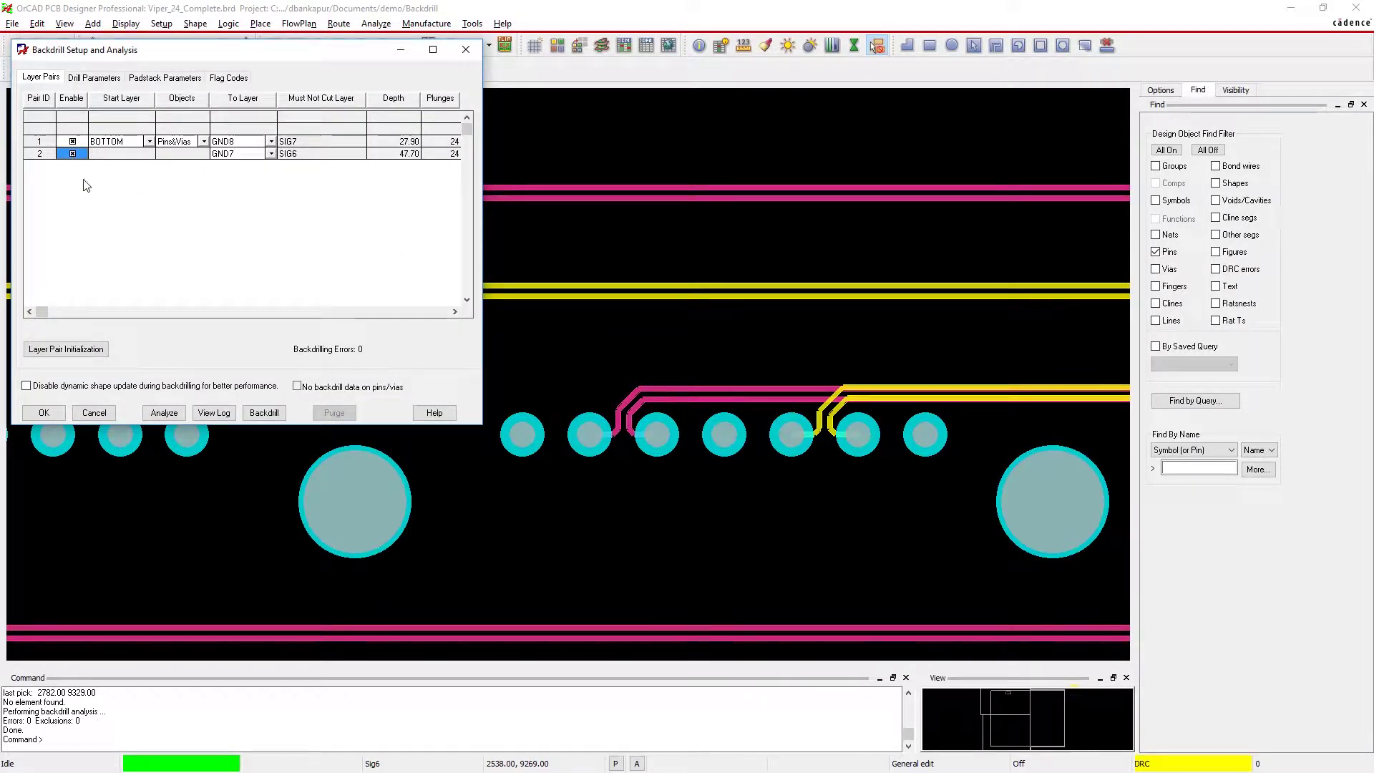
Backdrill the connector pins and turn on the Gnd8 layer display
click(264, 412)
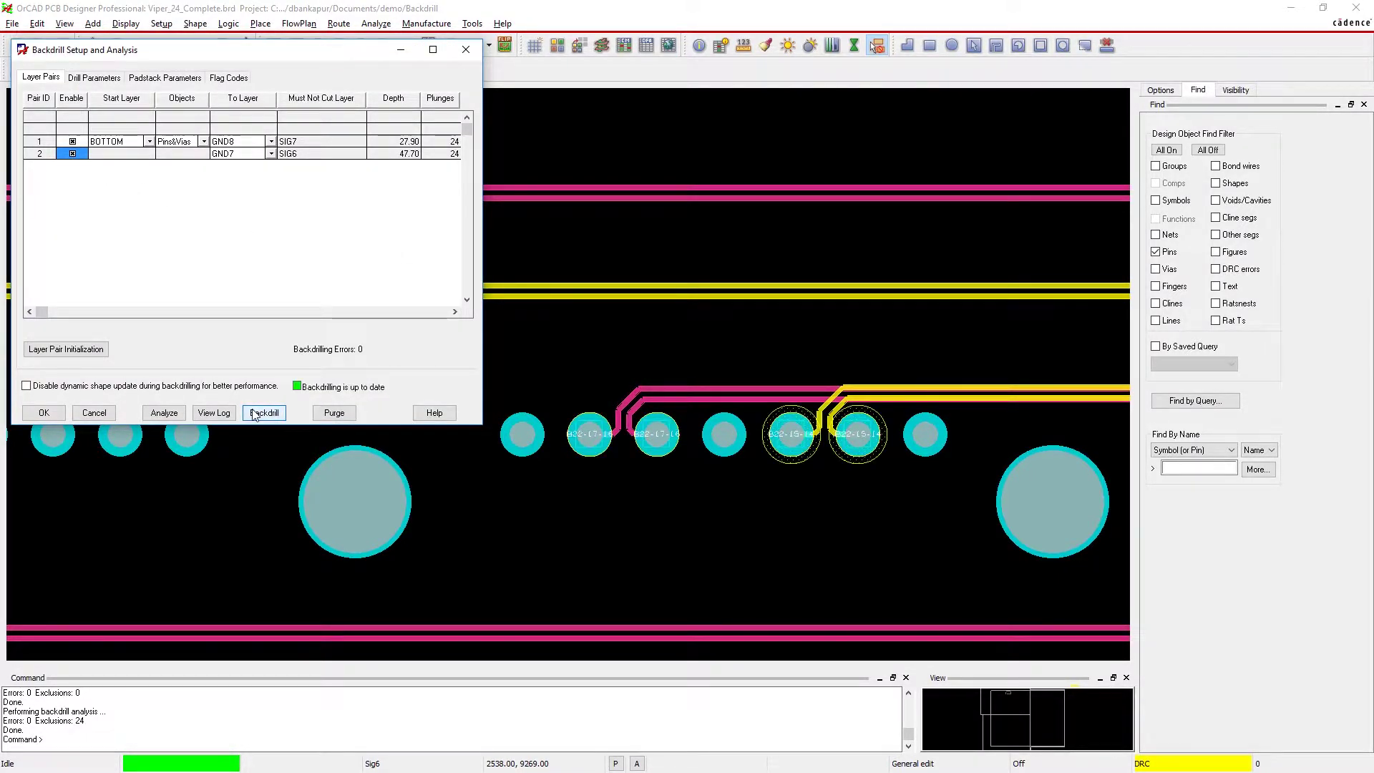
click(44, 412)
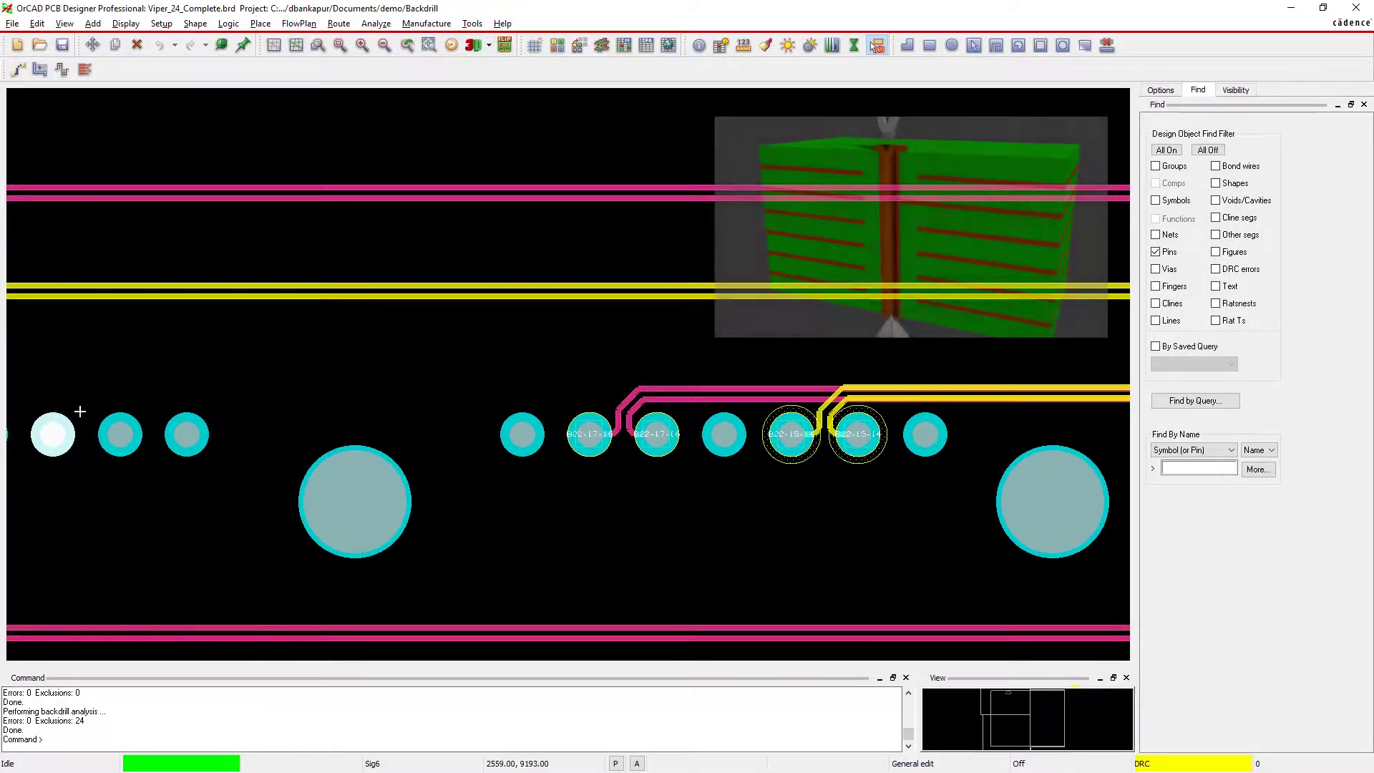
click(1236, 89)
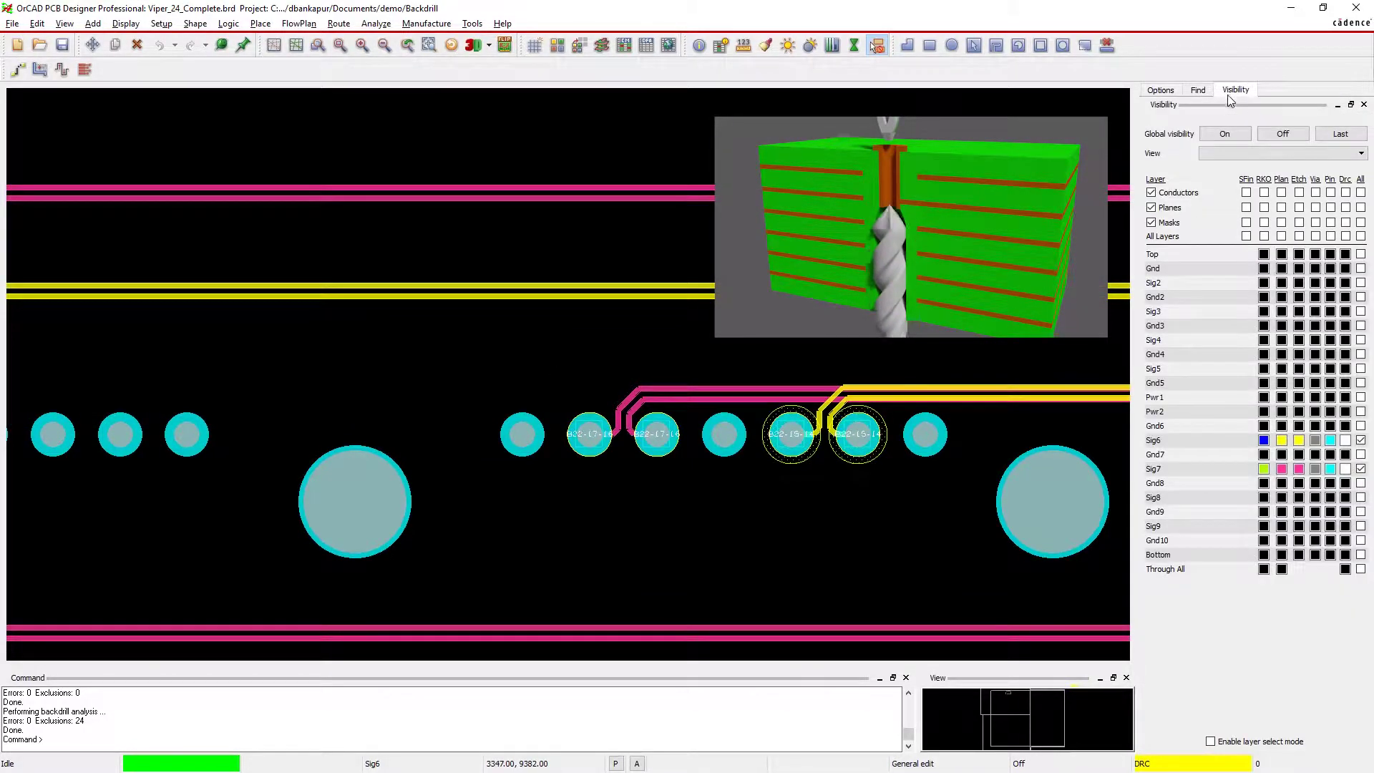
click(1361, 483)
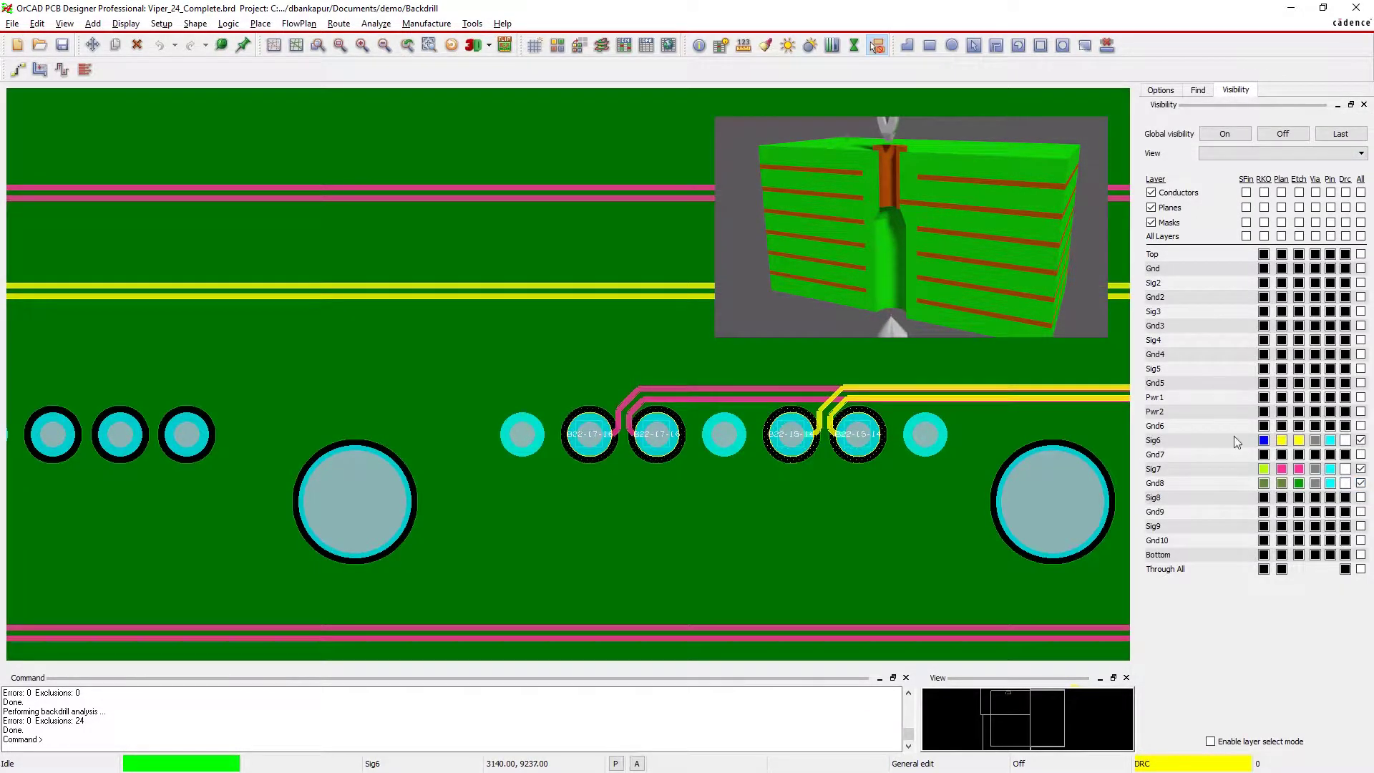
click(625, 45)
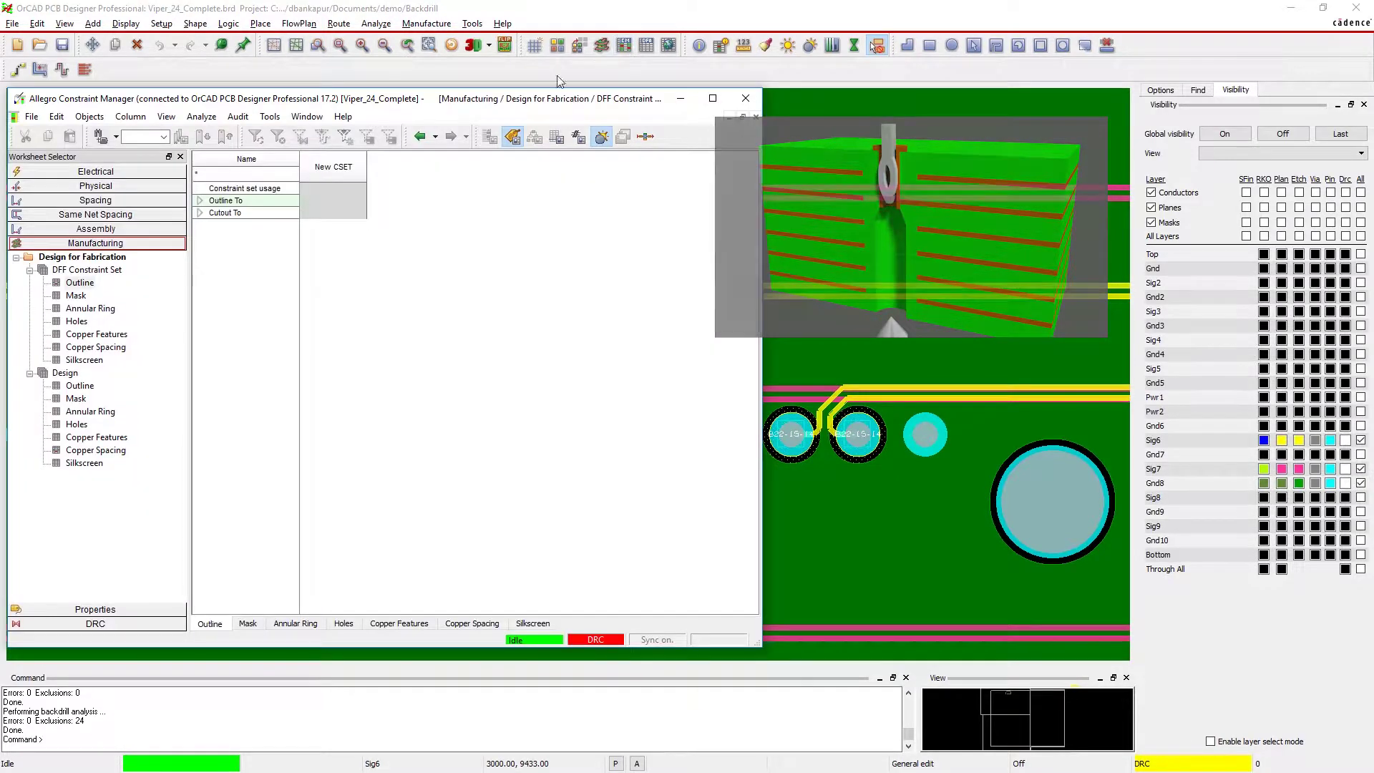
Inspect the backdrill pin hole to Shape spacing in the copper spacing worksheet
click(95, 347)
click(201, 275)
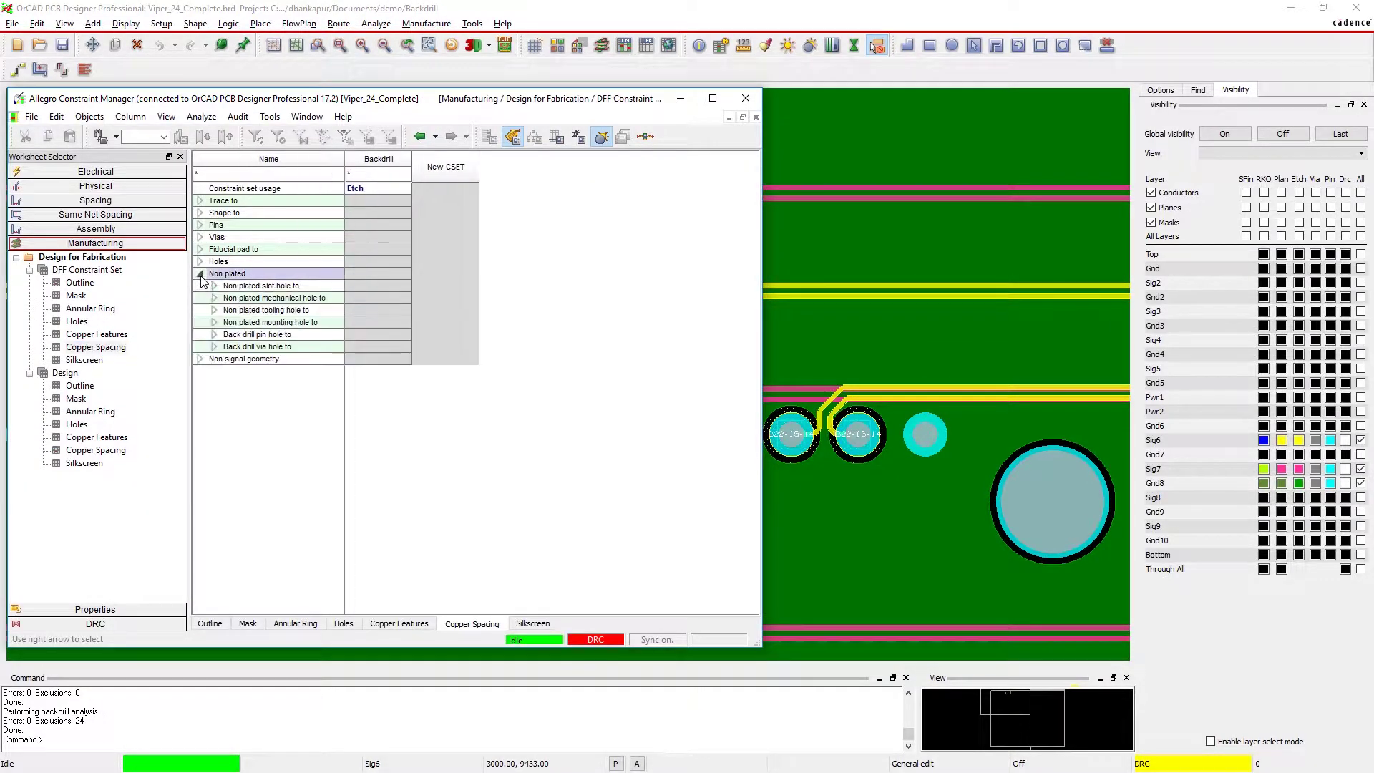
click(214, 335)
click(356, 361)
text(6)
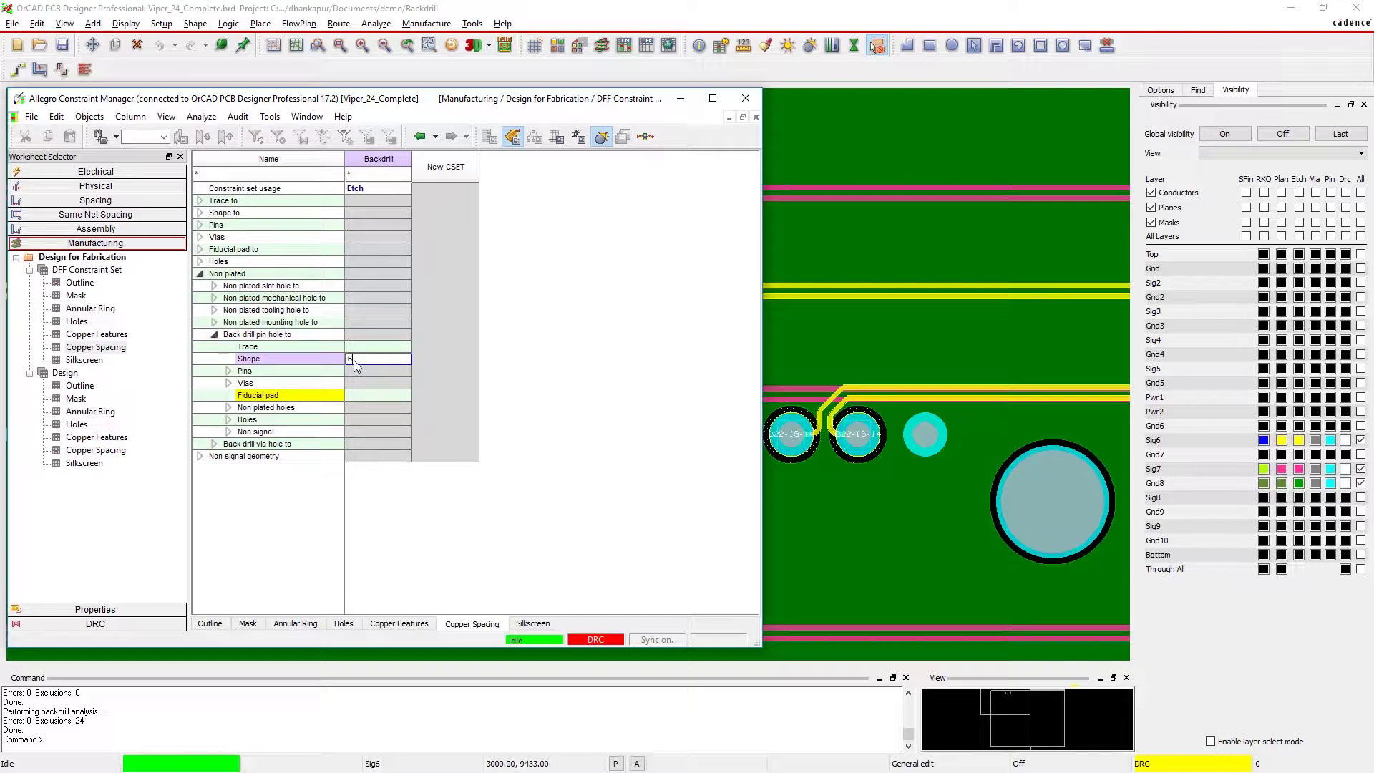
Set the design's Referenced DFF CSet to Backdrill and close Constraint Manager
click(96, 450)
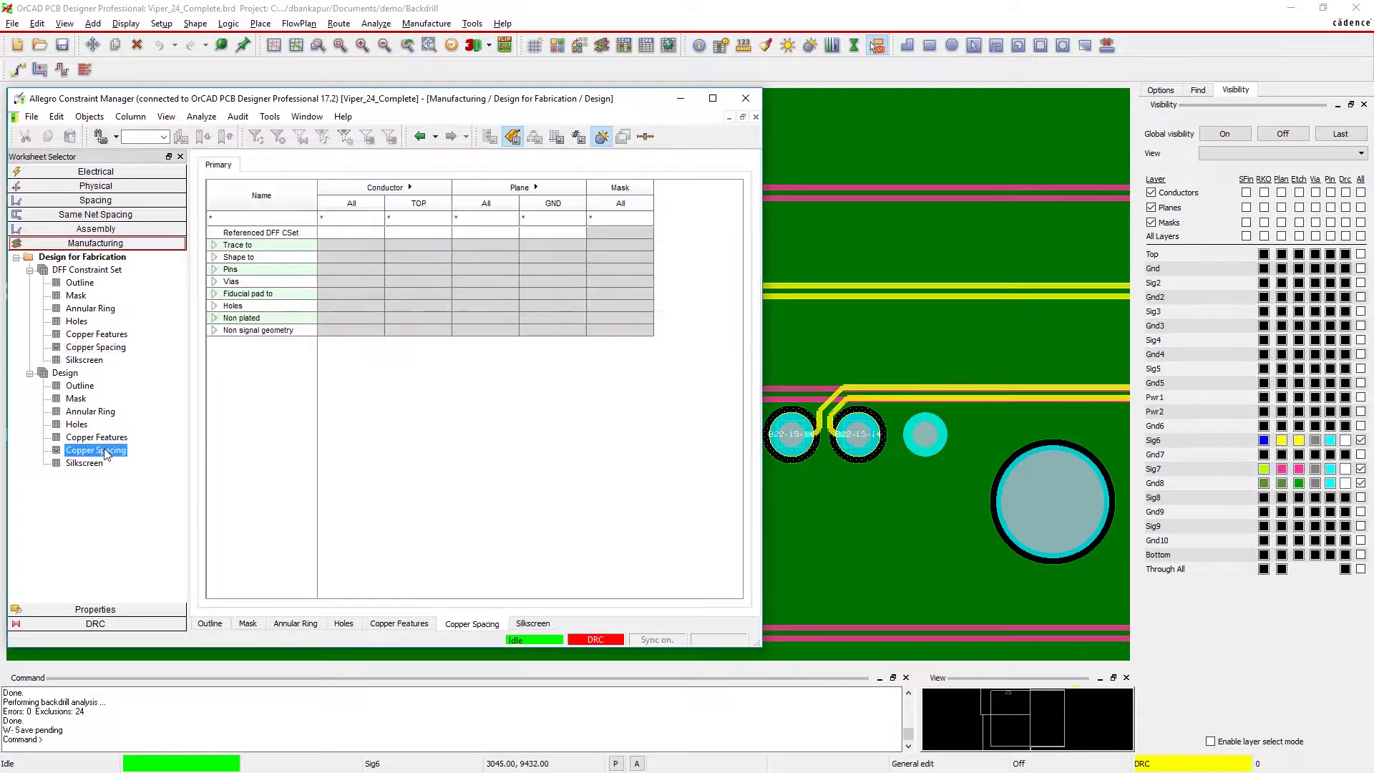
click(213, 318)
click(229, 379)
click(393, 233)
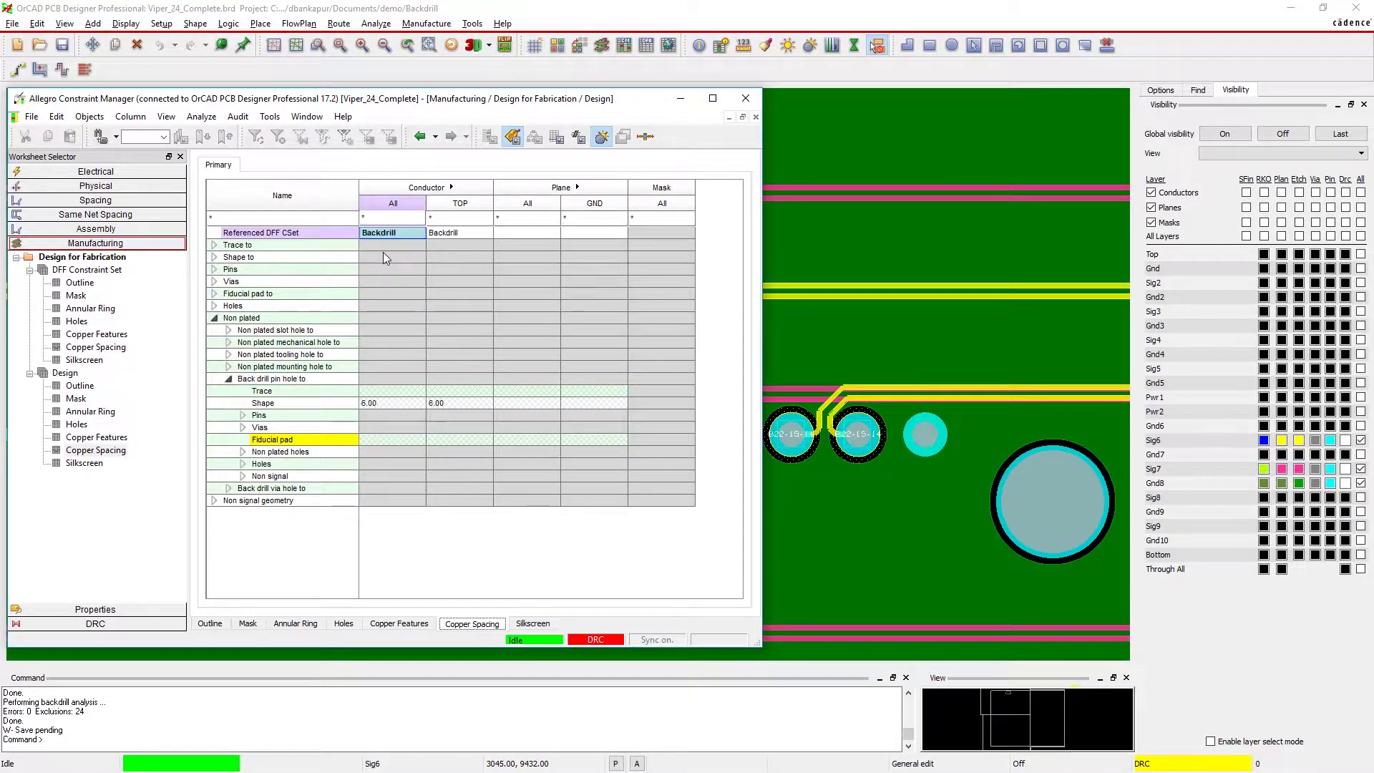
click(526, 232)
click(746, 97)
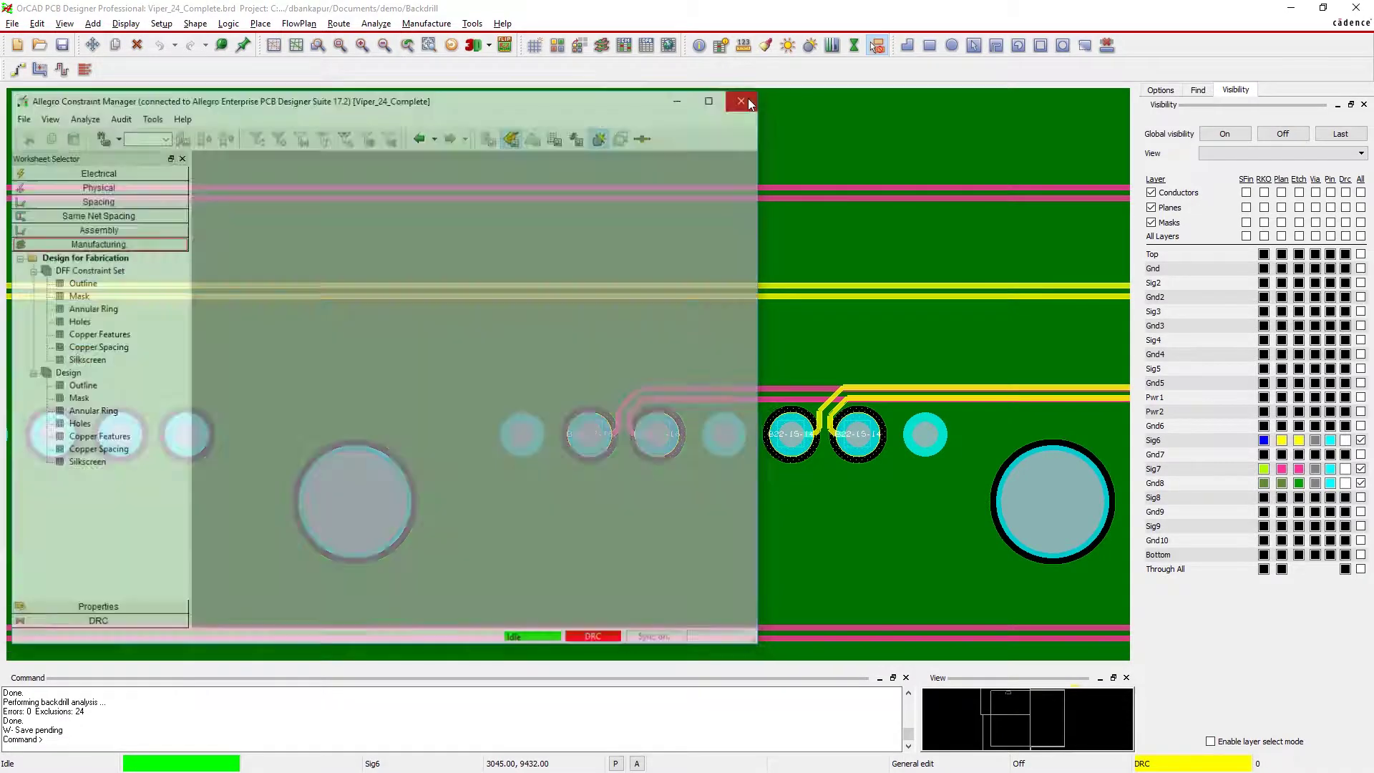
Update DRC from the design status summary, which now shows 376 errors
click(126, 24)
click(140, 77)
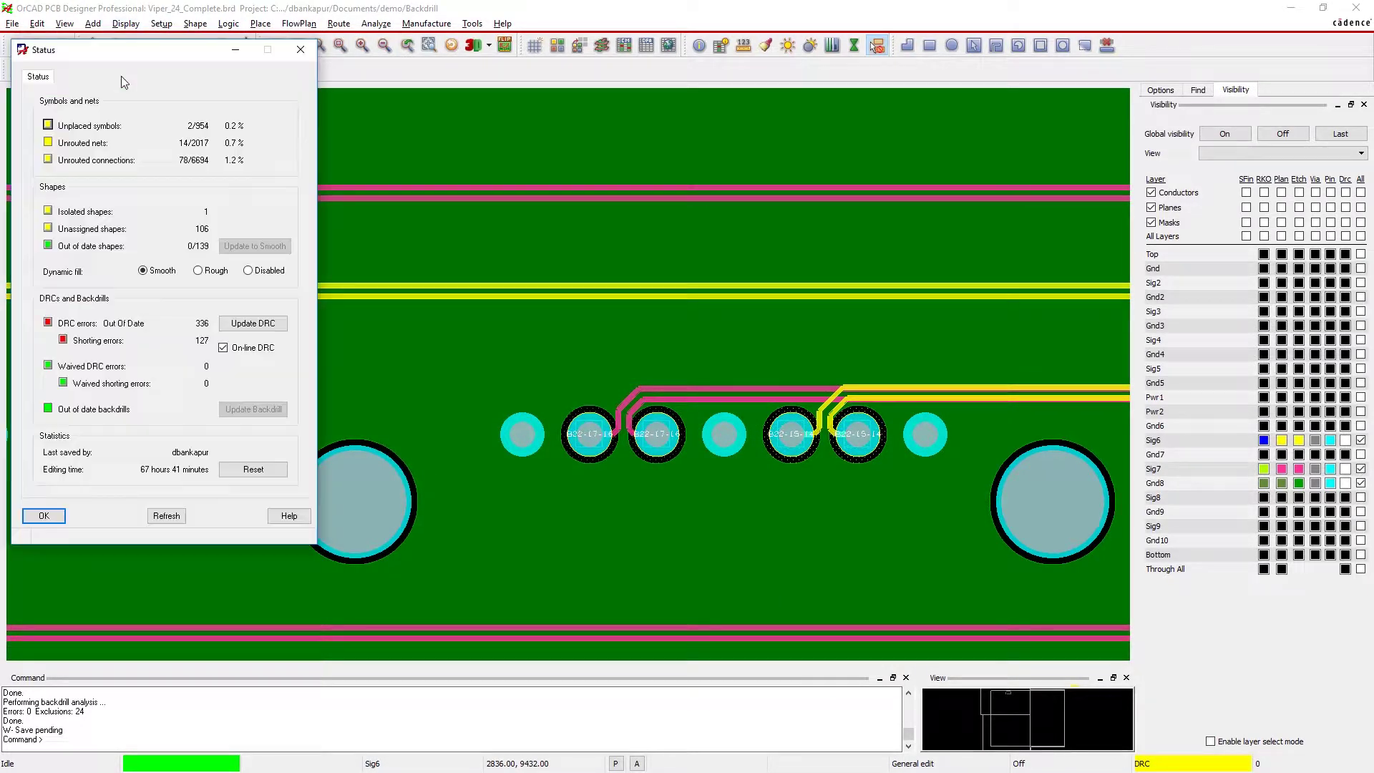
click(250, 322)
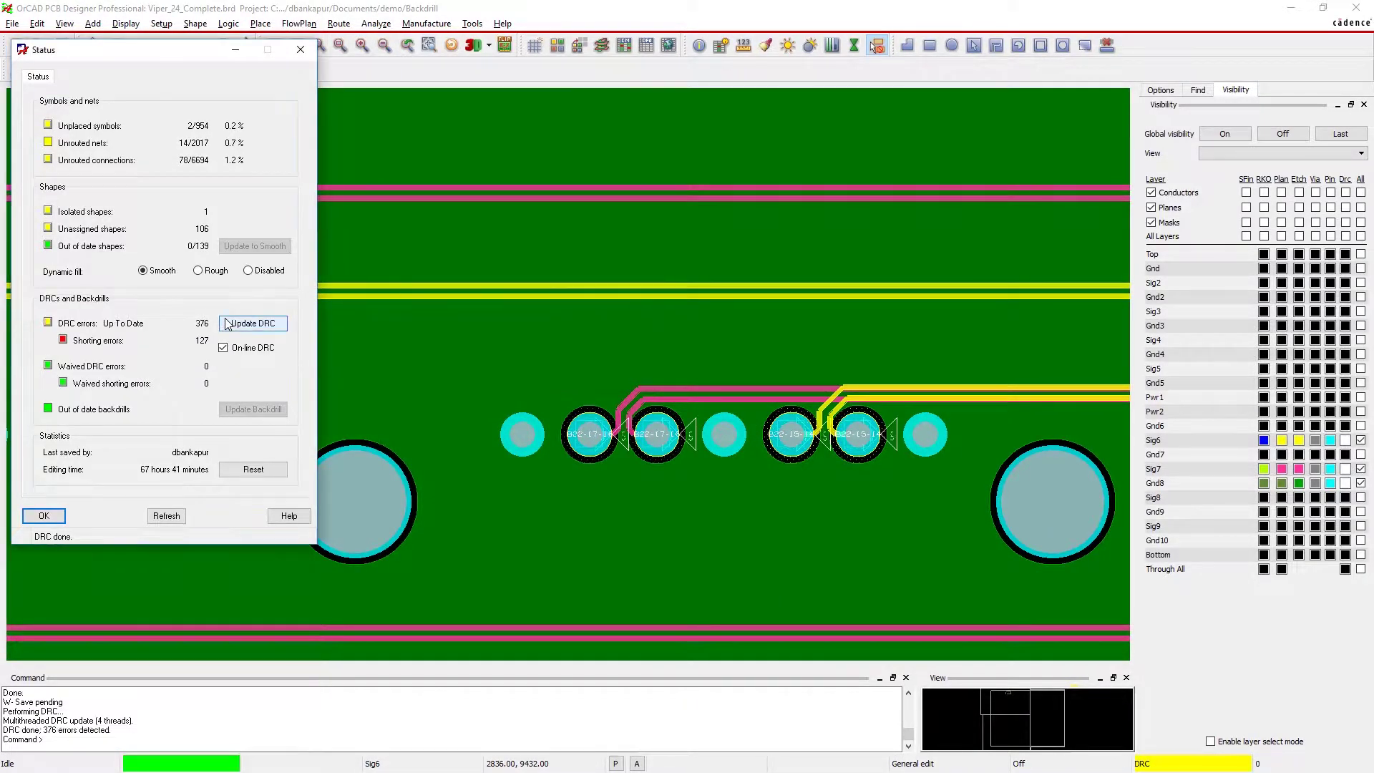
click(45, 517)
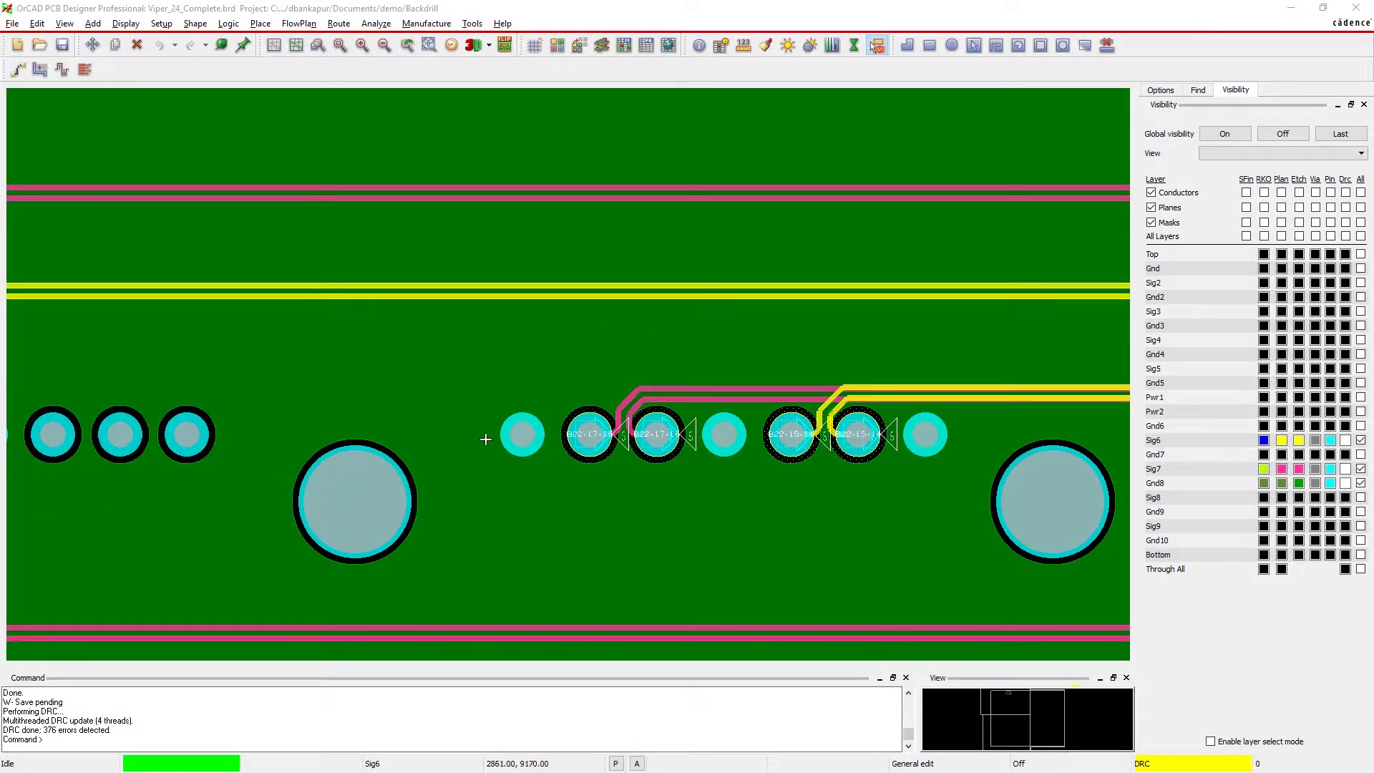
right_click(589, 434)
Set the via padstack's backdrill clearance keep-out diameter to 50 and update the design
click(800, 538)
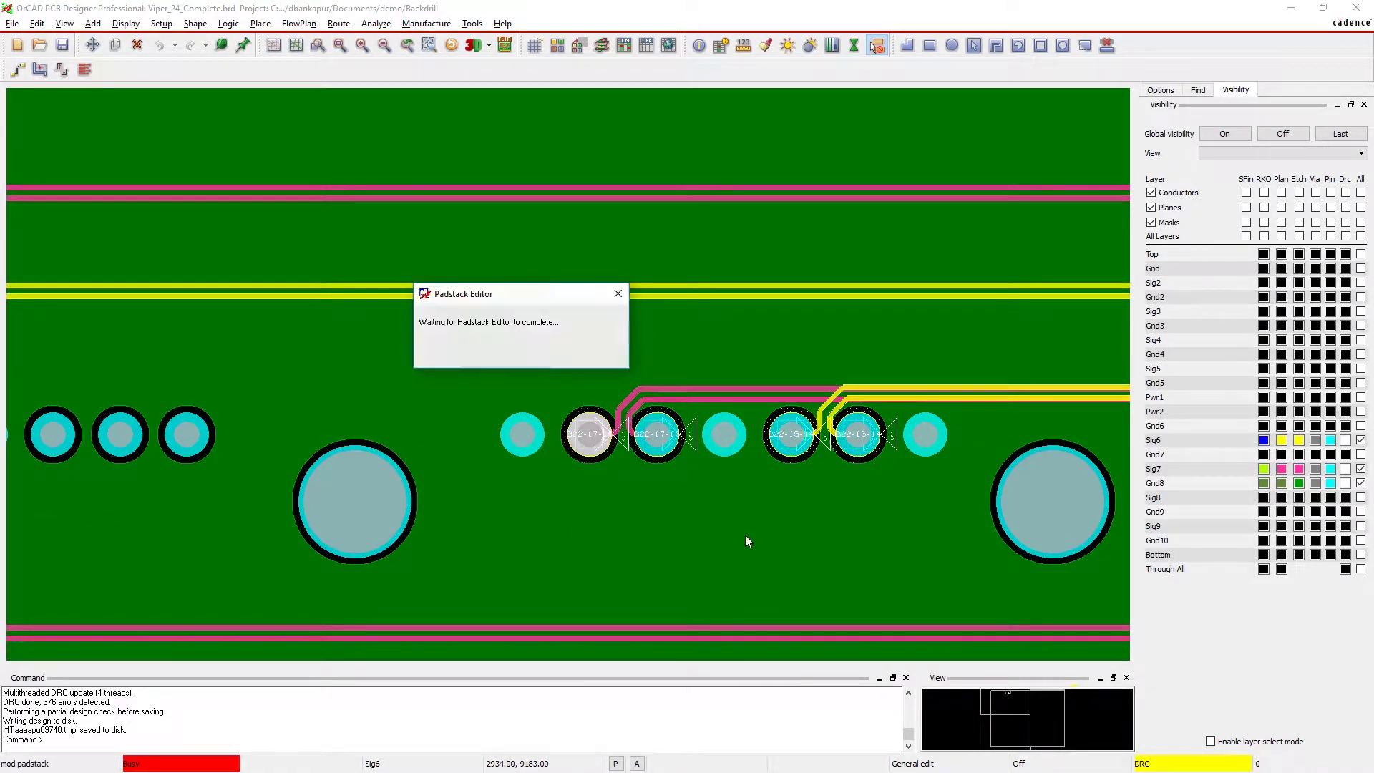
drag(807, 271, 811, 357)
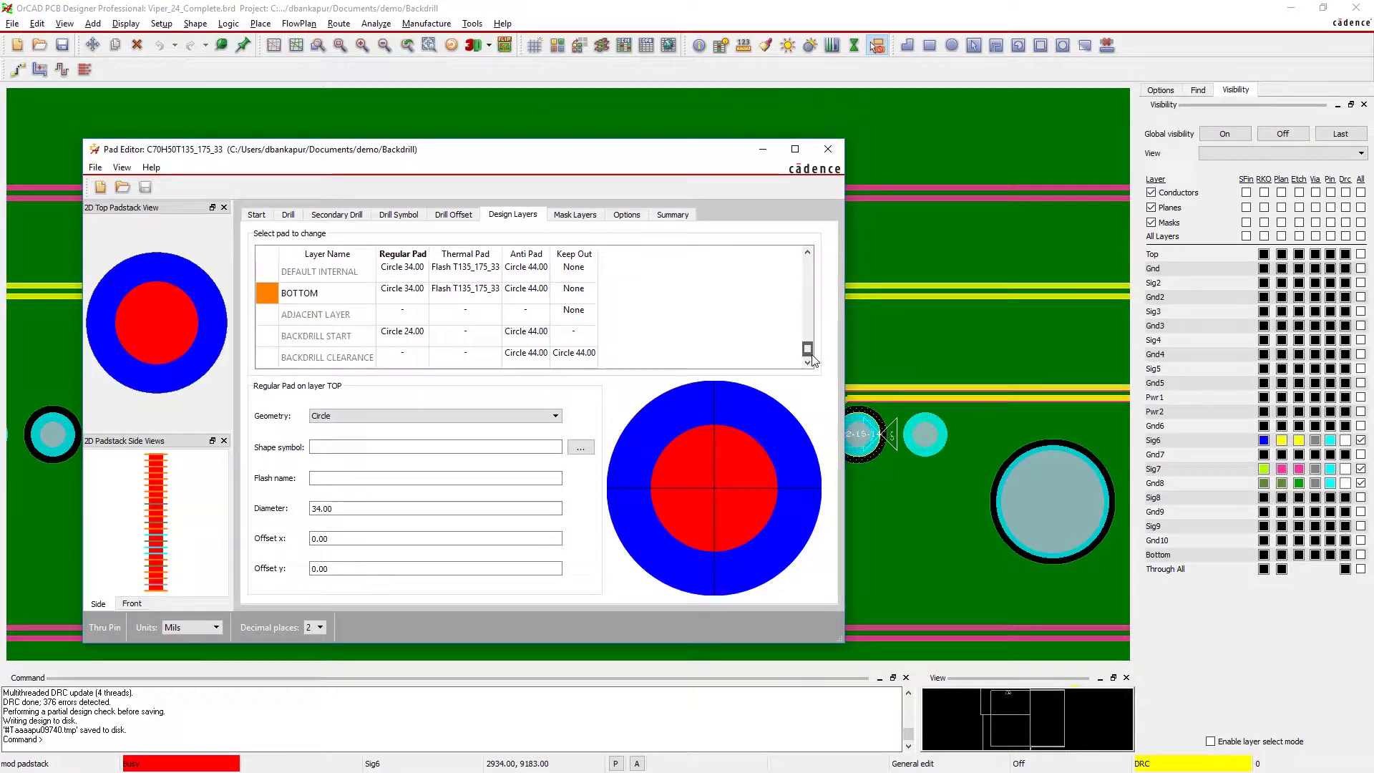
click(574, 354)
double_click(457, 471)
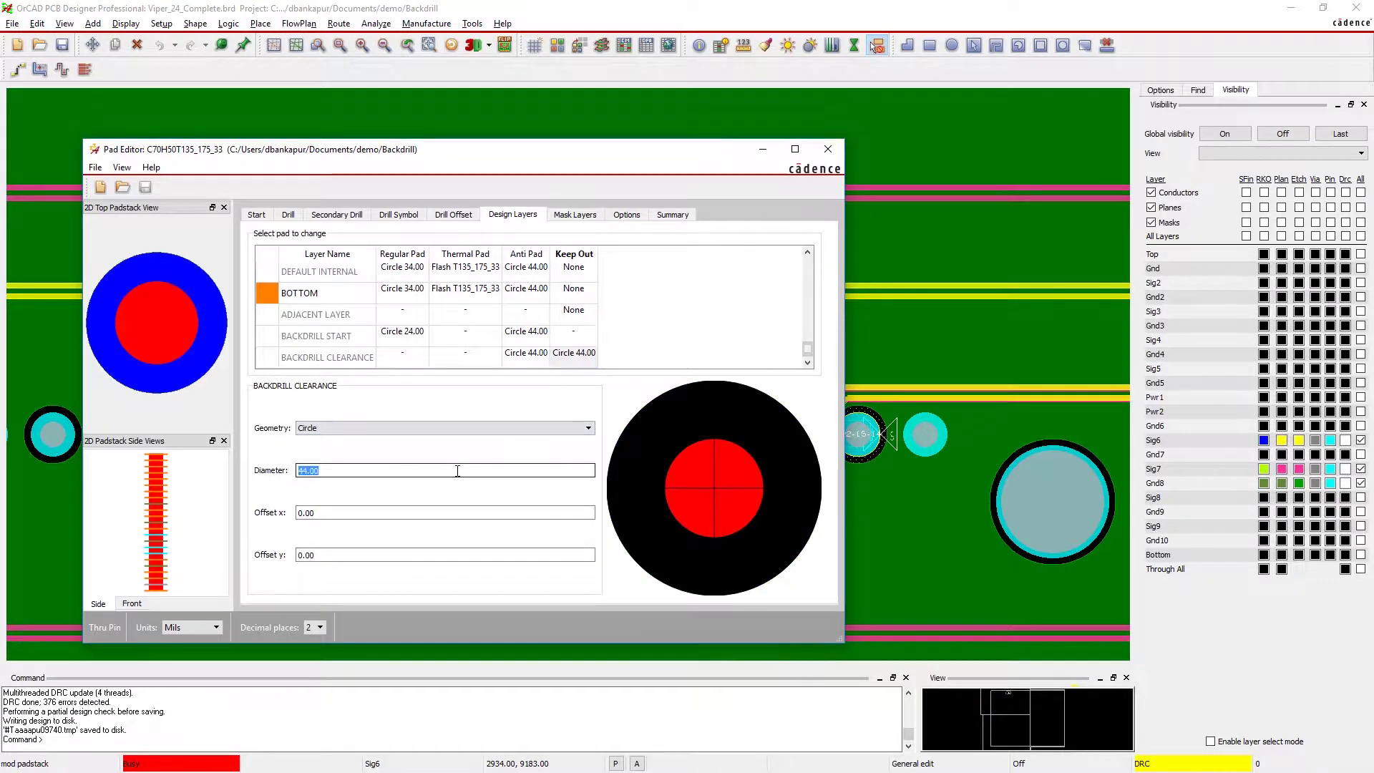
text(50)
key(Return)
click(95, 169)
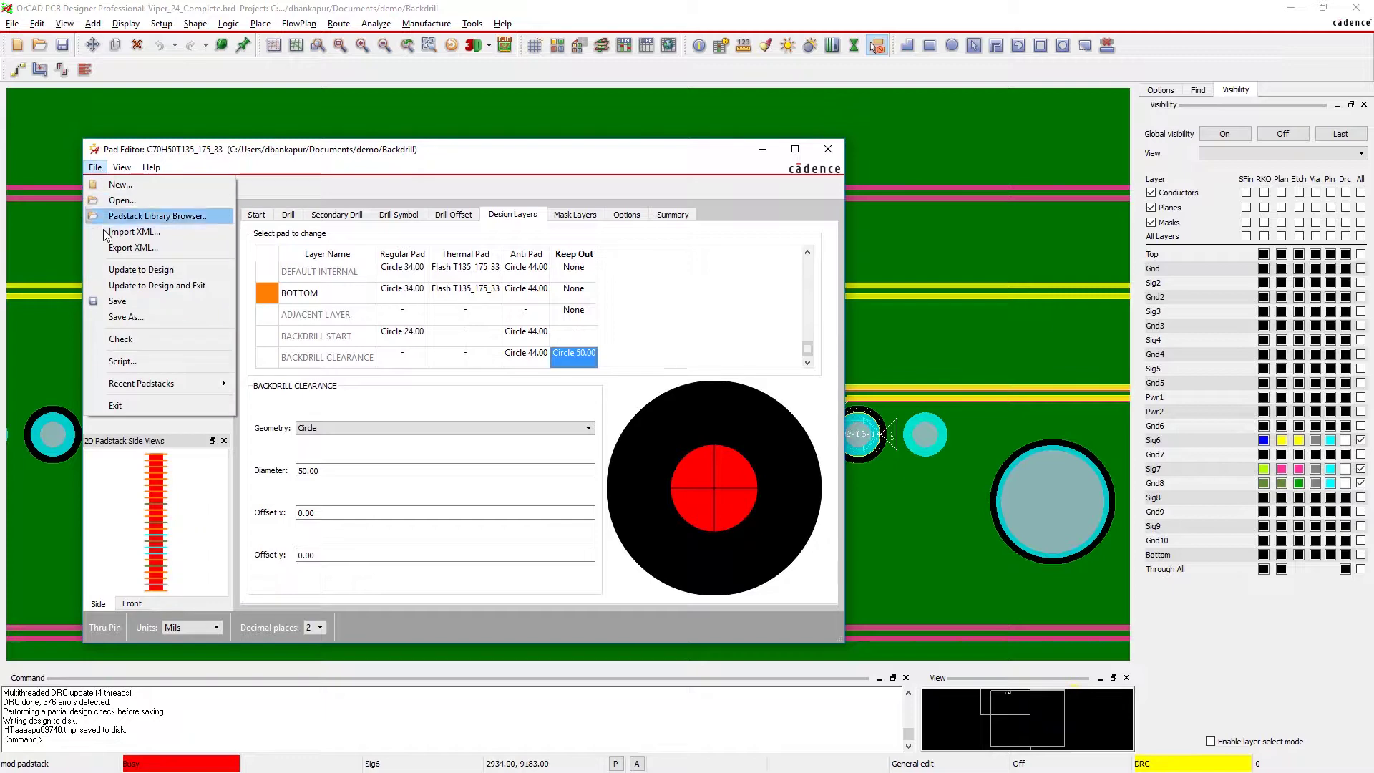
click(145, 284)
Rerun backdrilling on the SATA vias, reaching zero backdrill errors
click(426, 24)
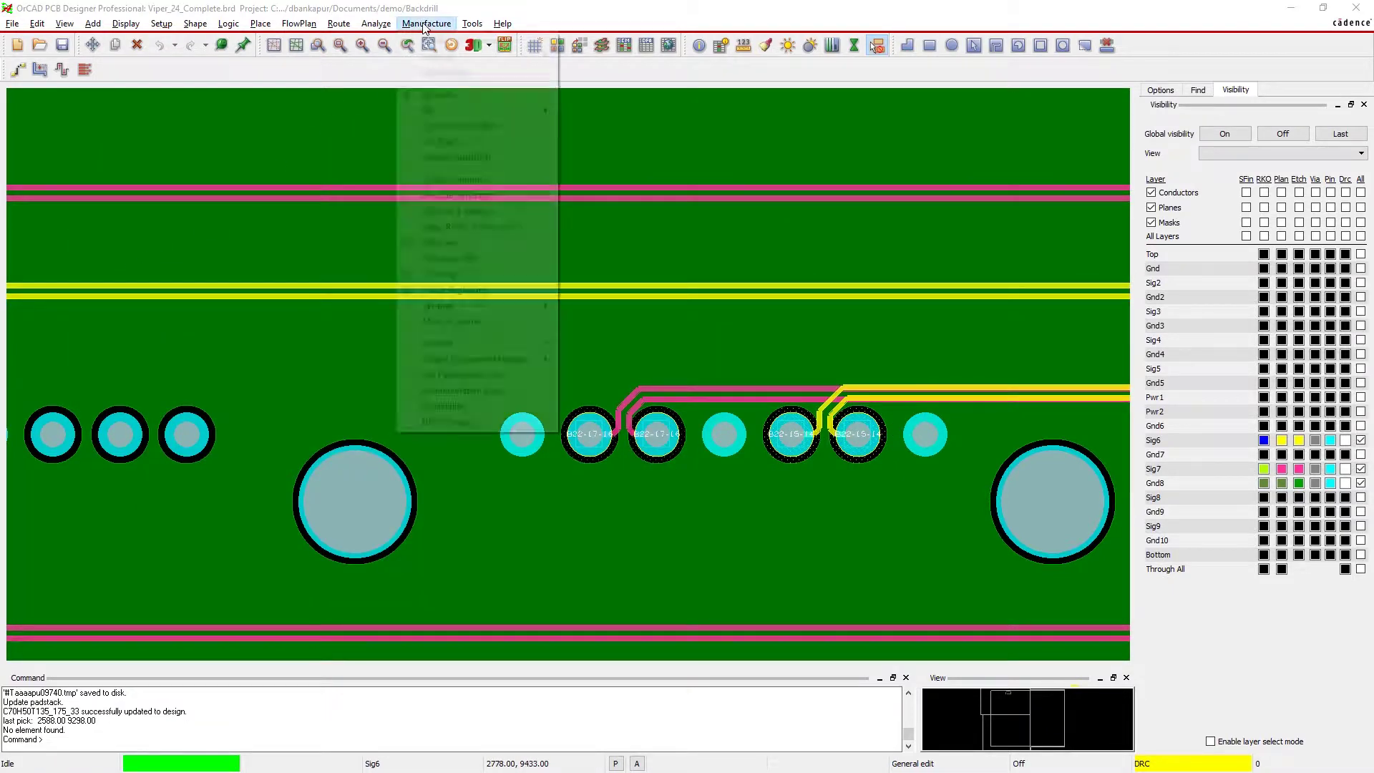
click(571, 148)
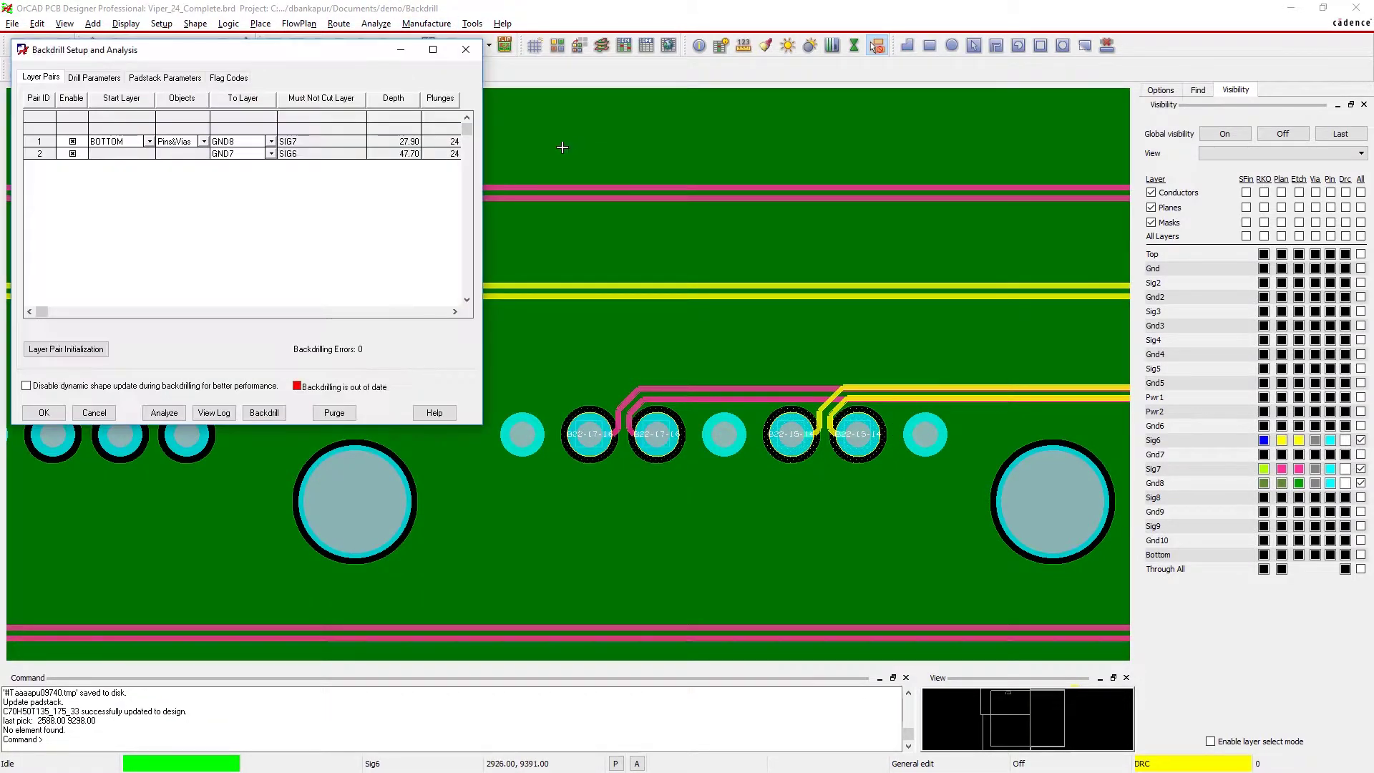
click(265, 412)
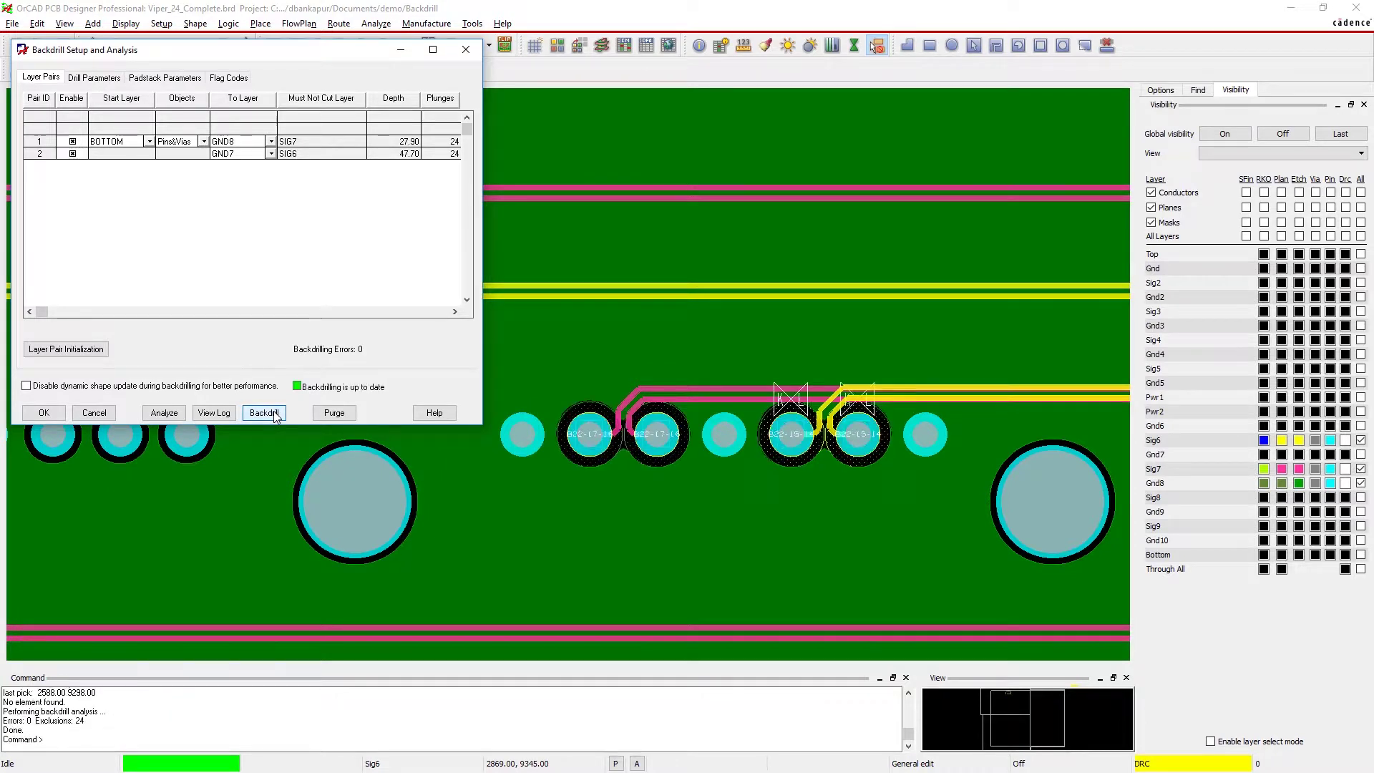
click(44, 412)
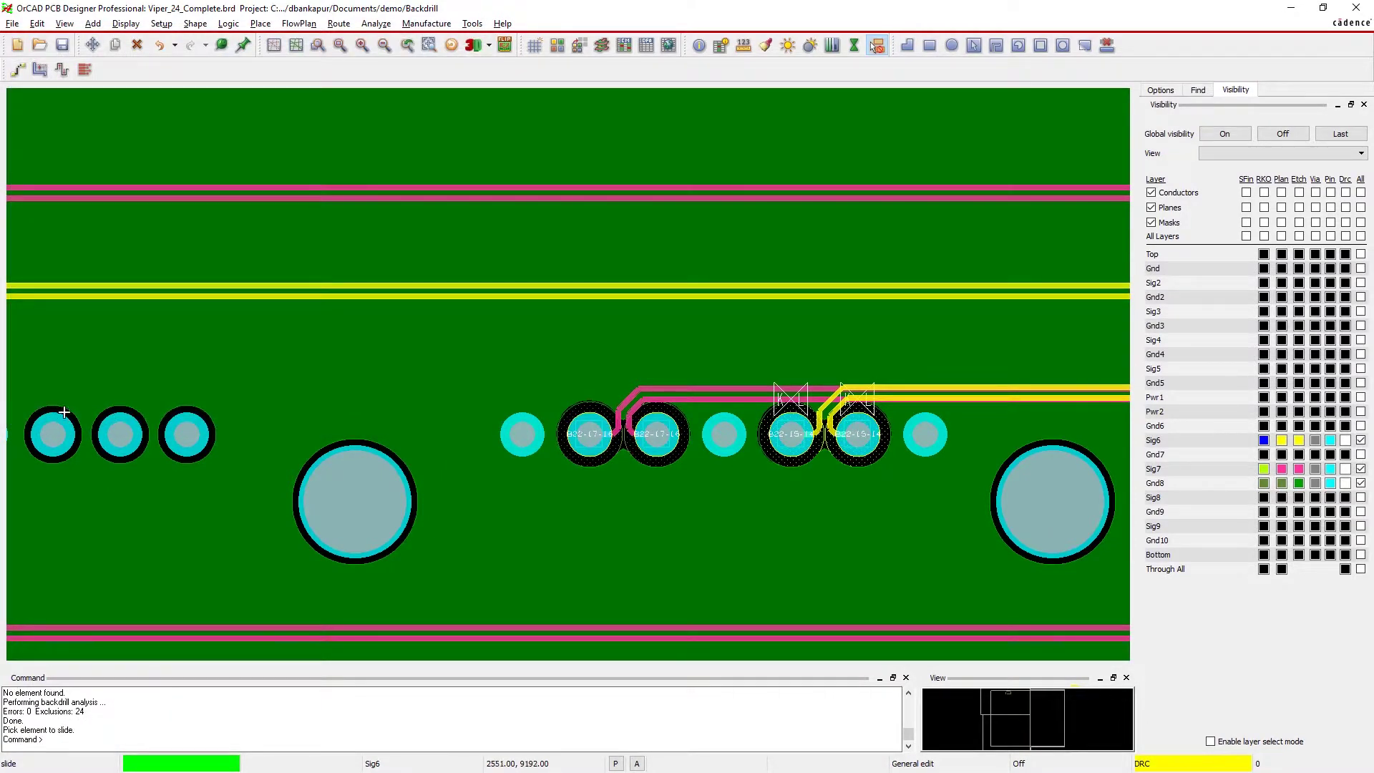
Slide the pink and yellow SATA trace segments upward, side by side
click(710, 398)
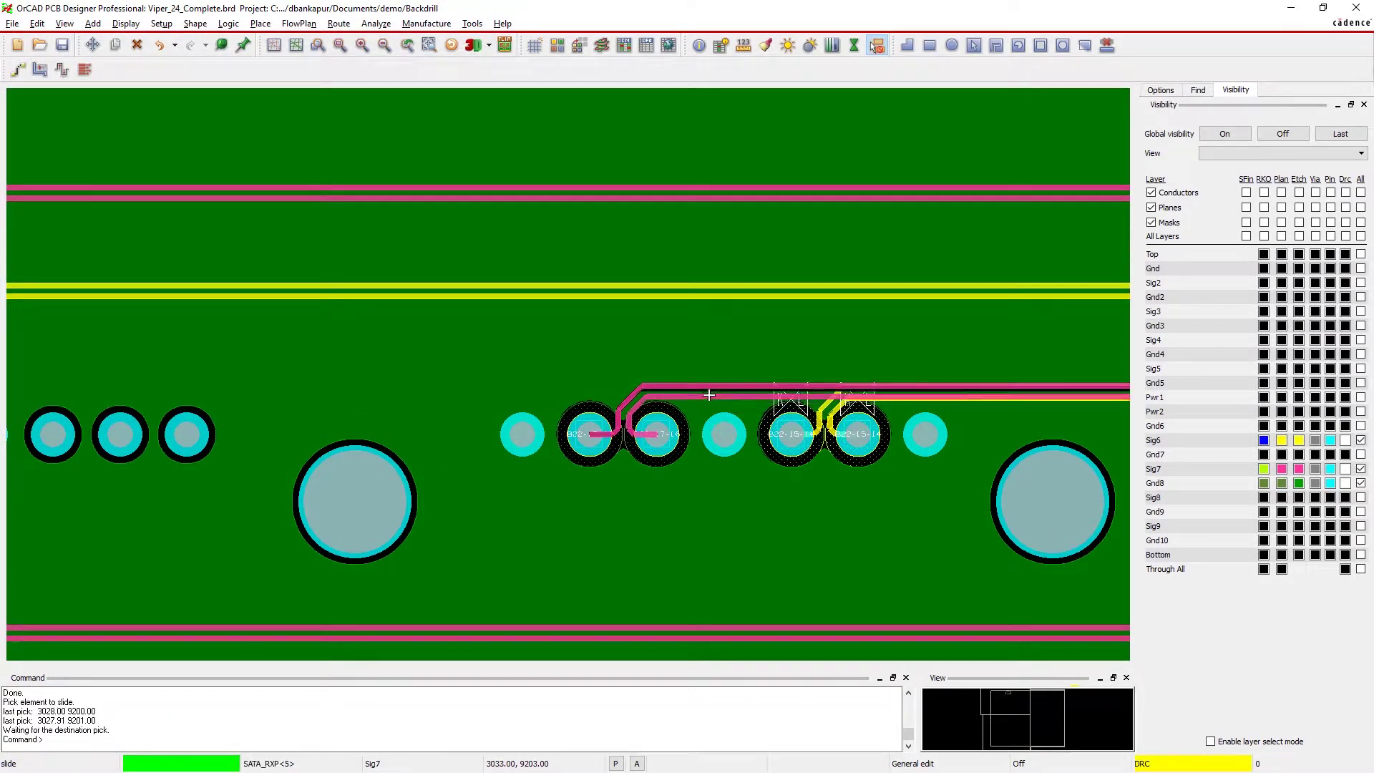
click(744, 367)
click(916, 402)
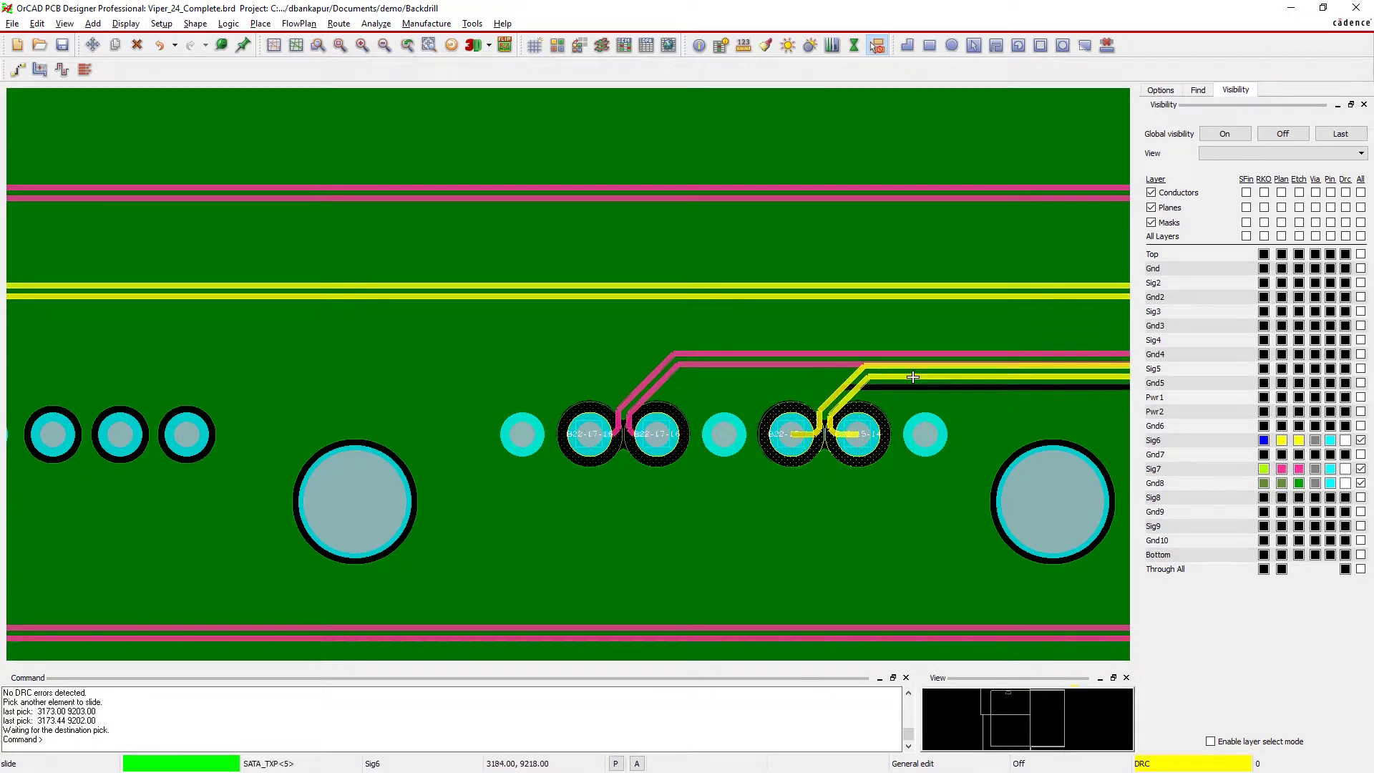
click(916, 378)
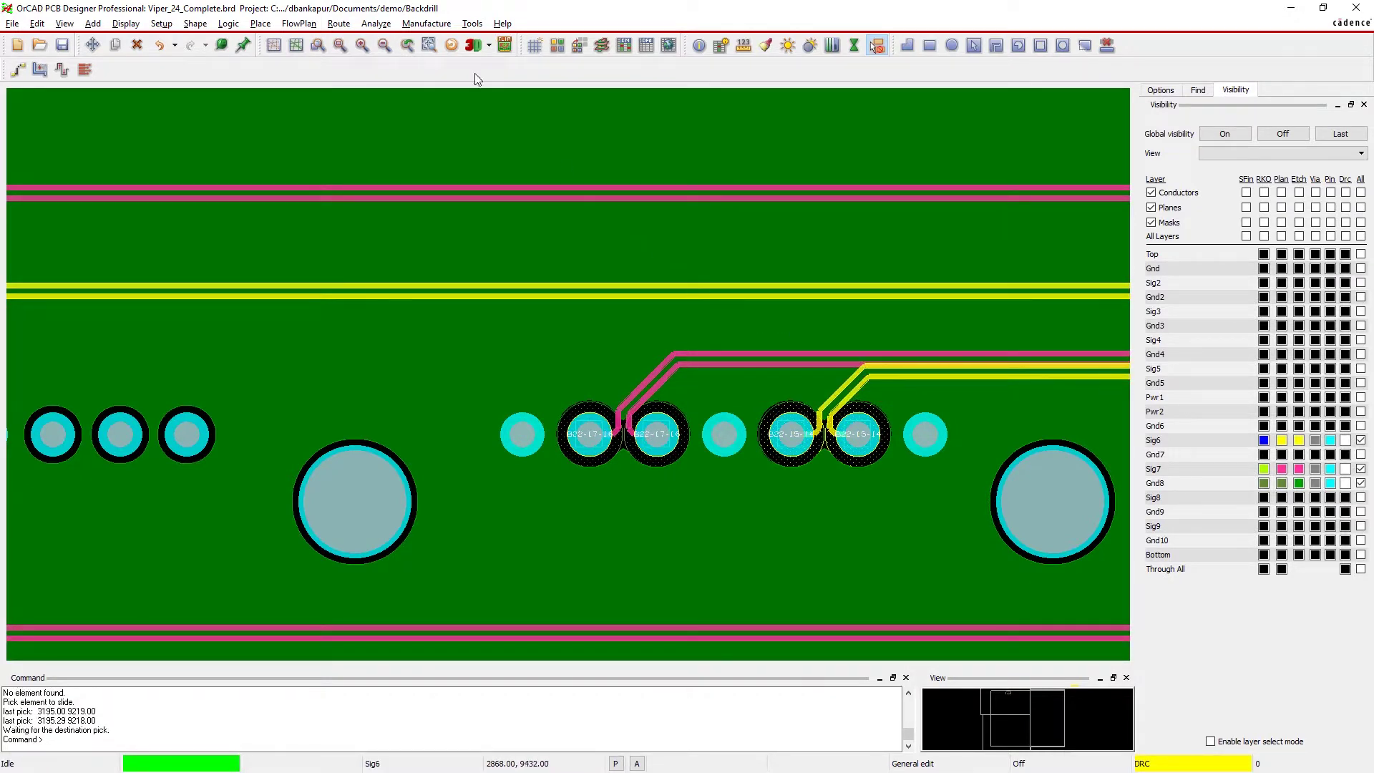
click(426, 24)
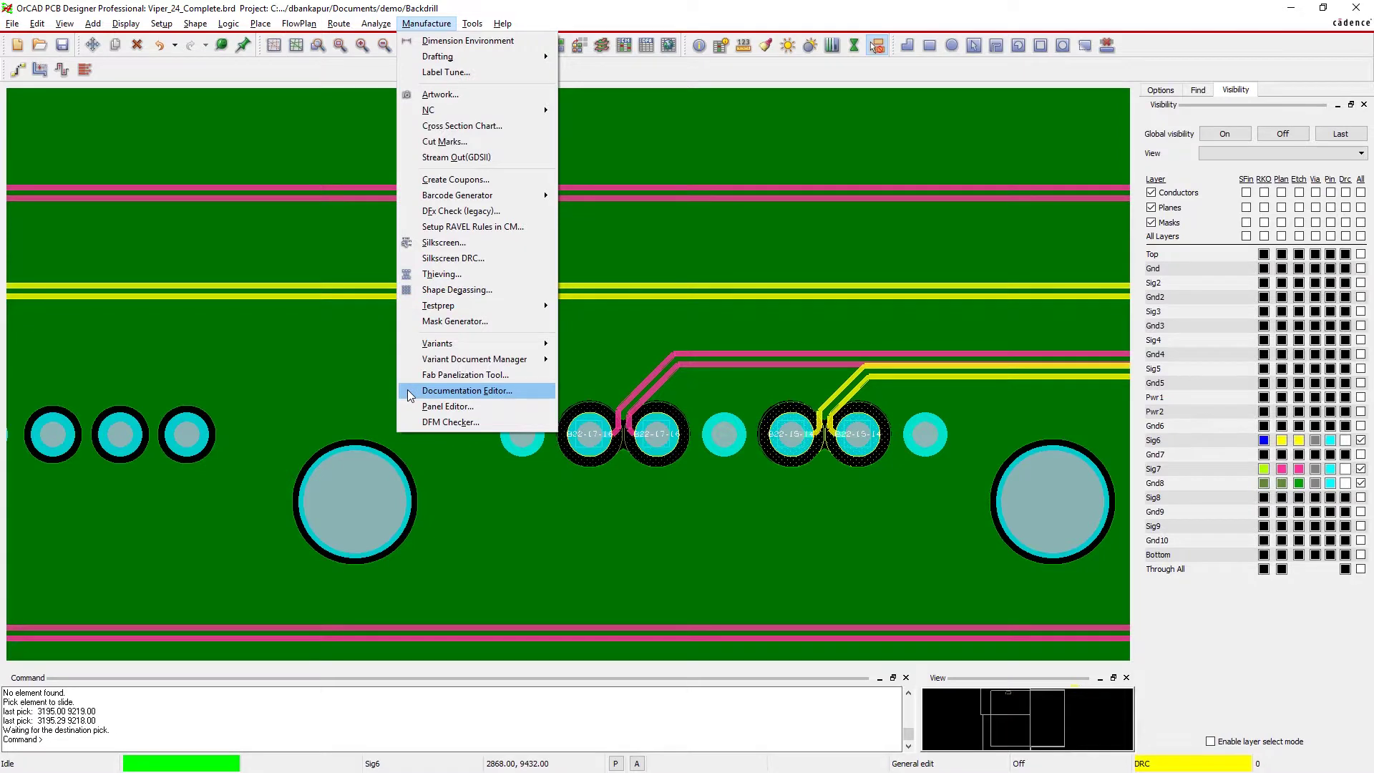
click(466, 391)
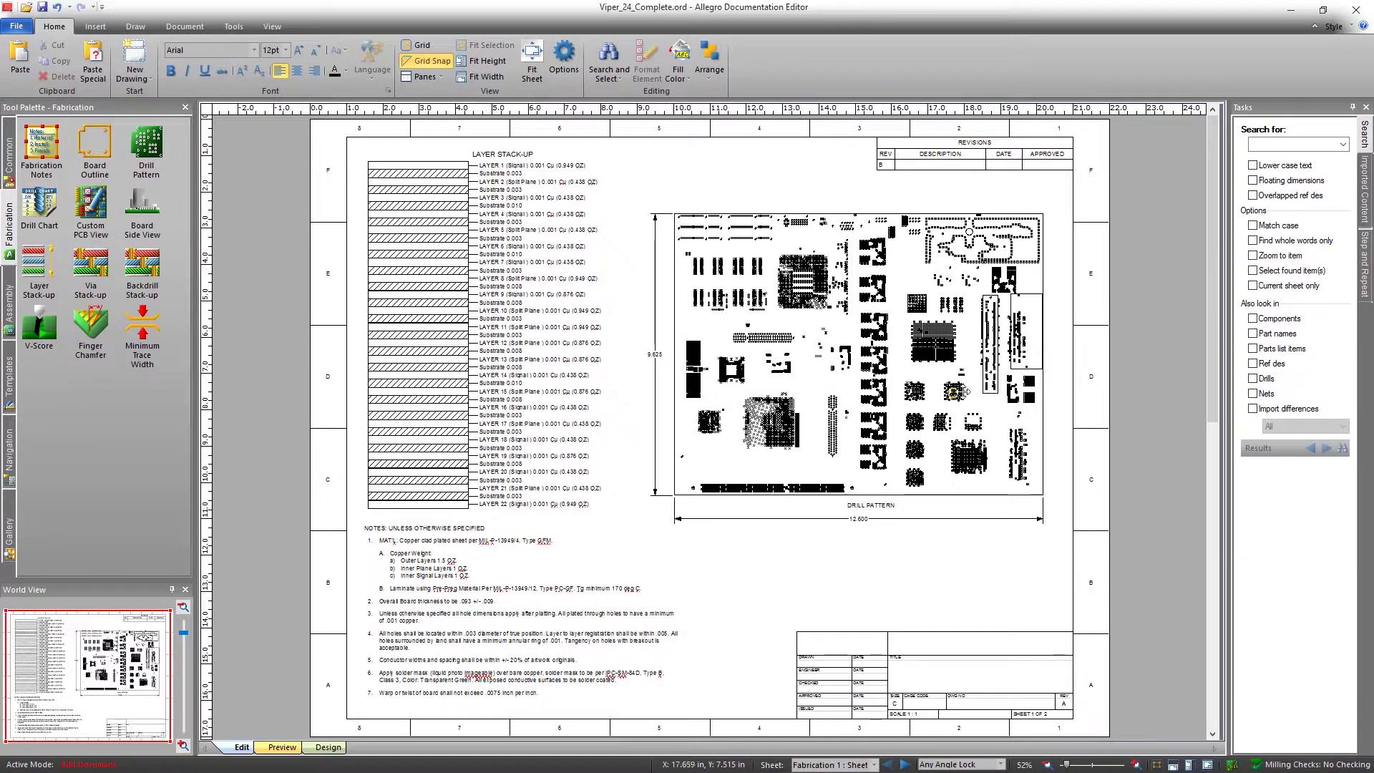
drag(1211, 392, 1220, 703)
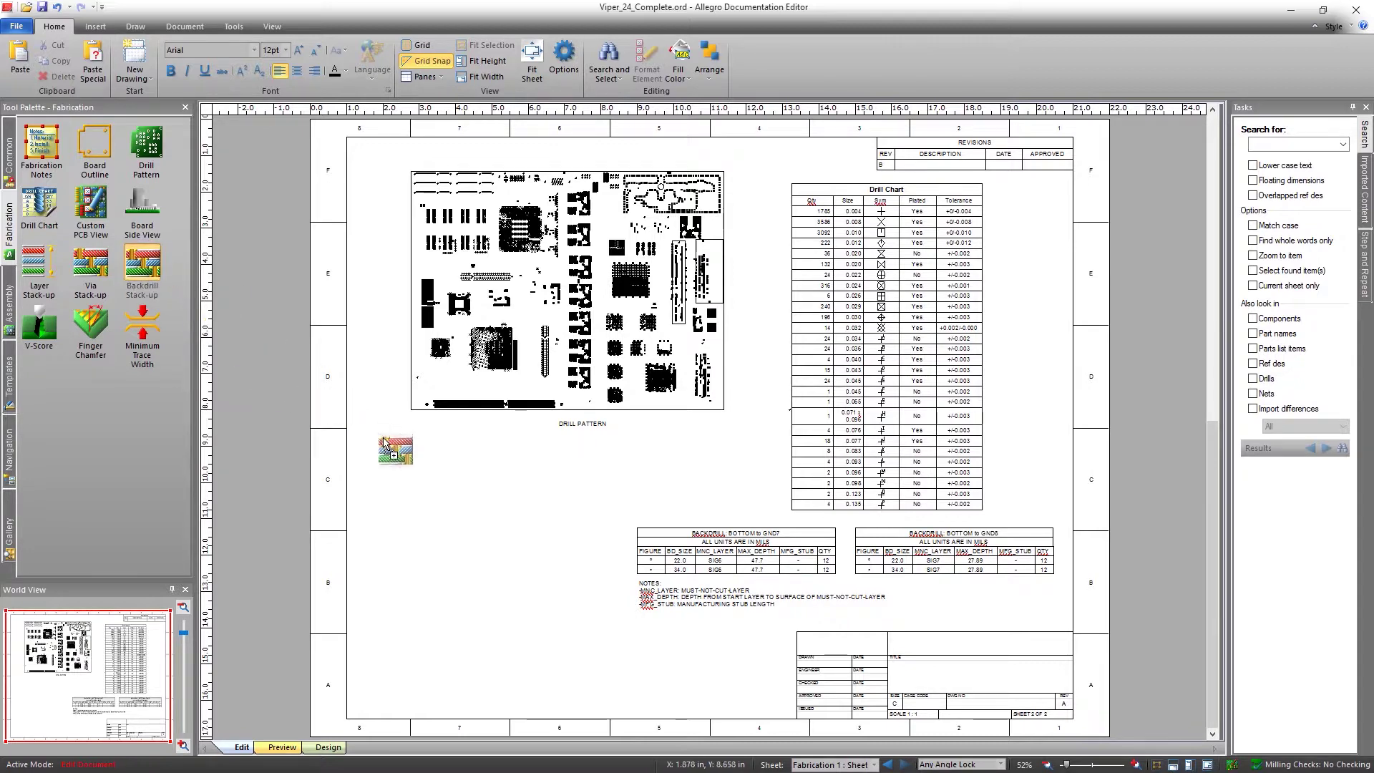
Place the Backdrill Stack-up table on sheet 2 and move its label above it
mouse_move(175, 296)
mouse_down()
mouse_move(414, 460)
mouse_move(385, 387)
mouse_up()
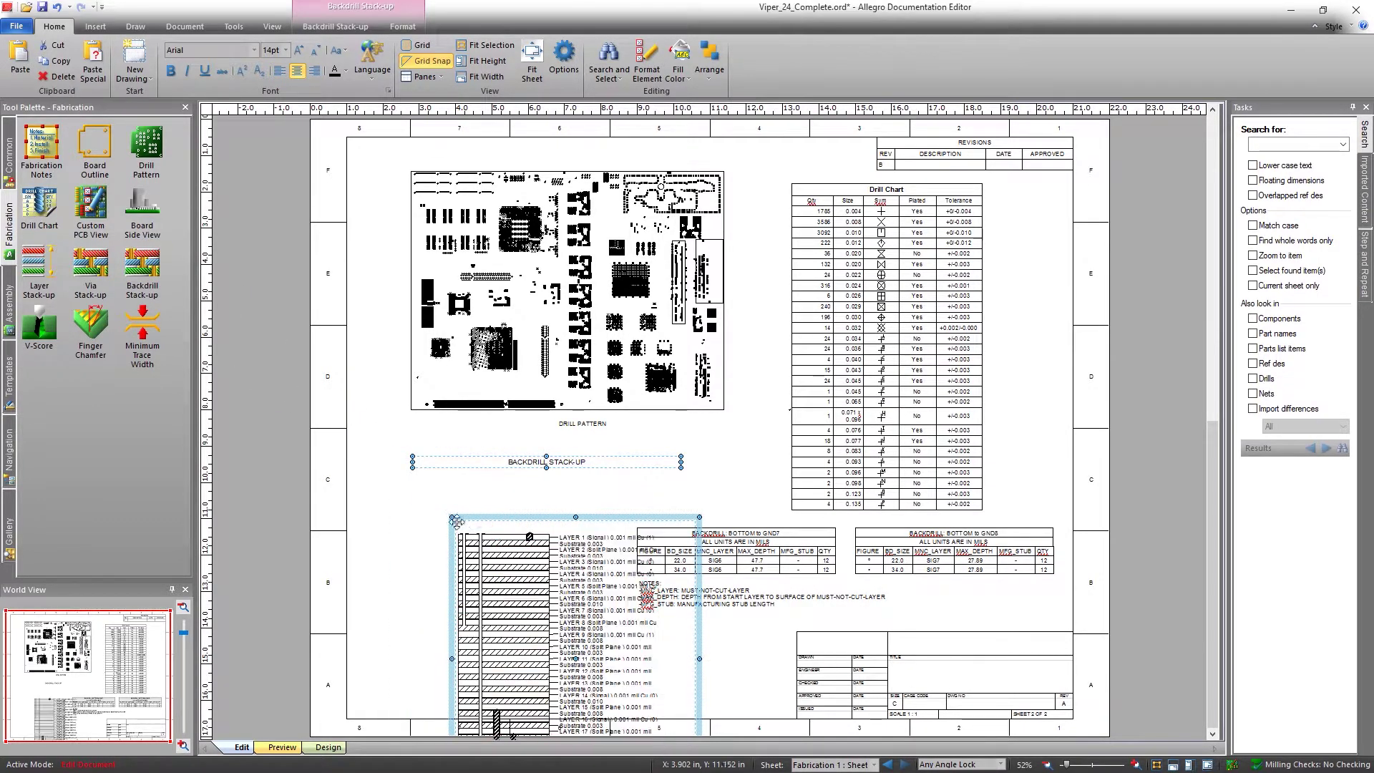
drag(463, 371, 471, 433)
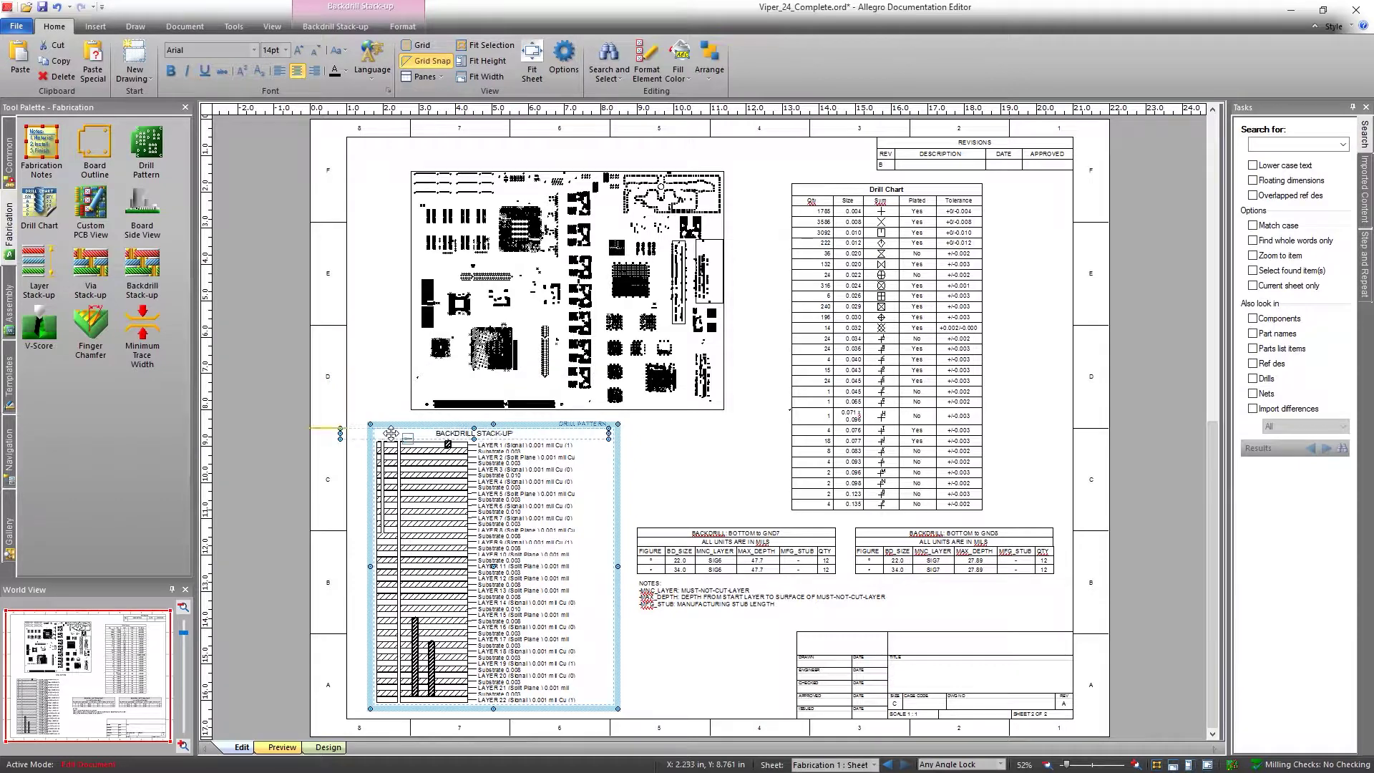